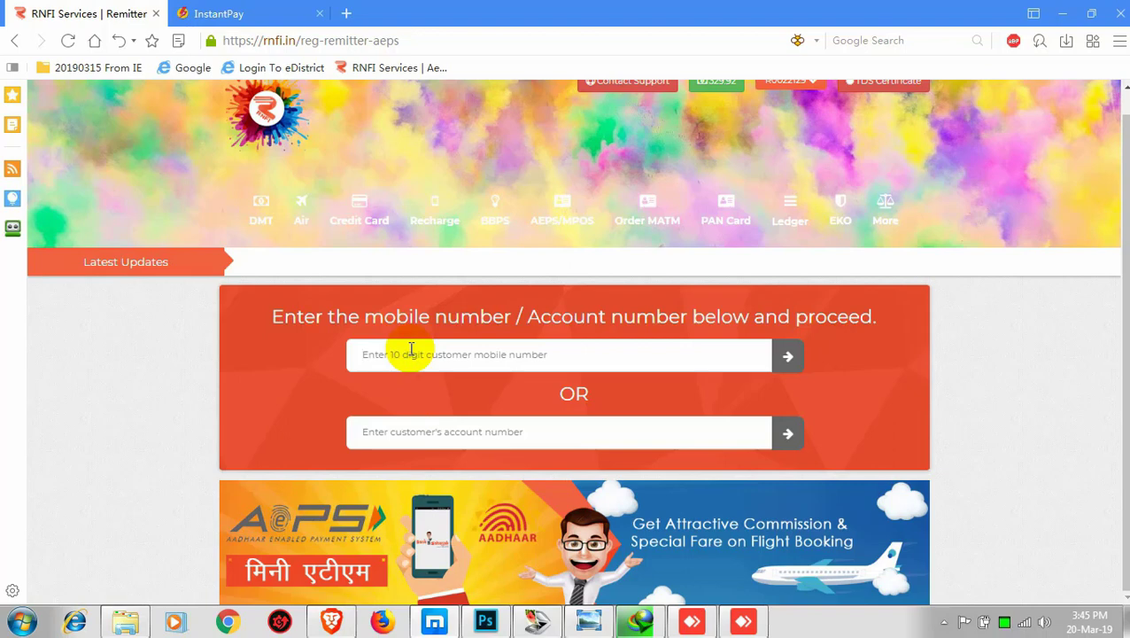
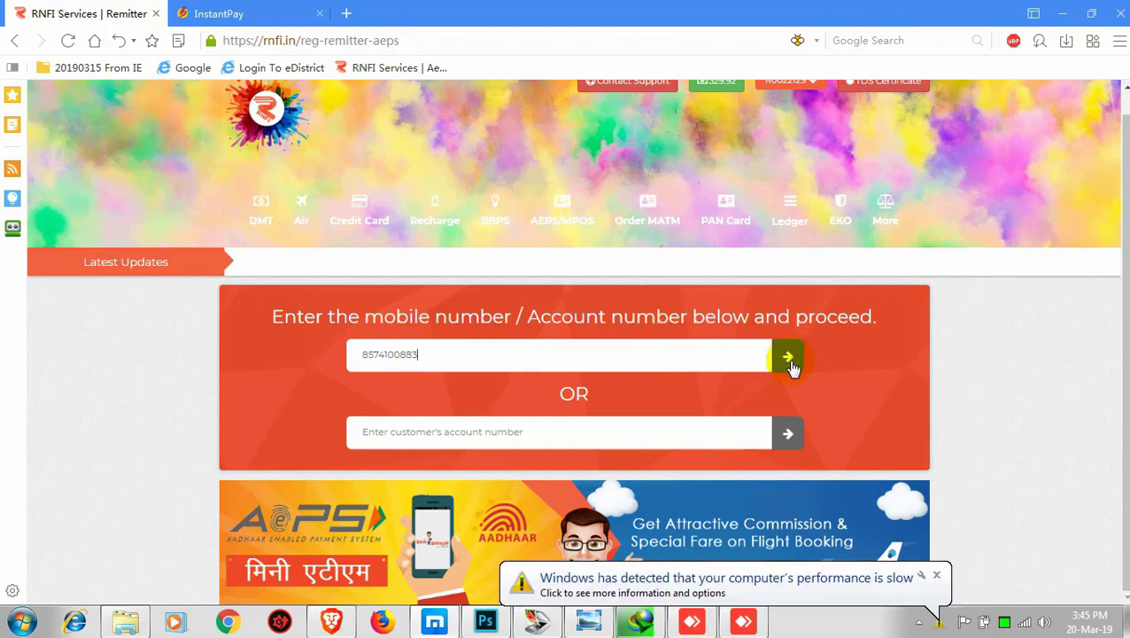
# Step: Look up the customer's 10-digit mobile number and find that no remitter record exists
pyautogui.click(787, 357)
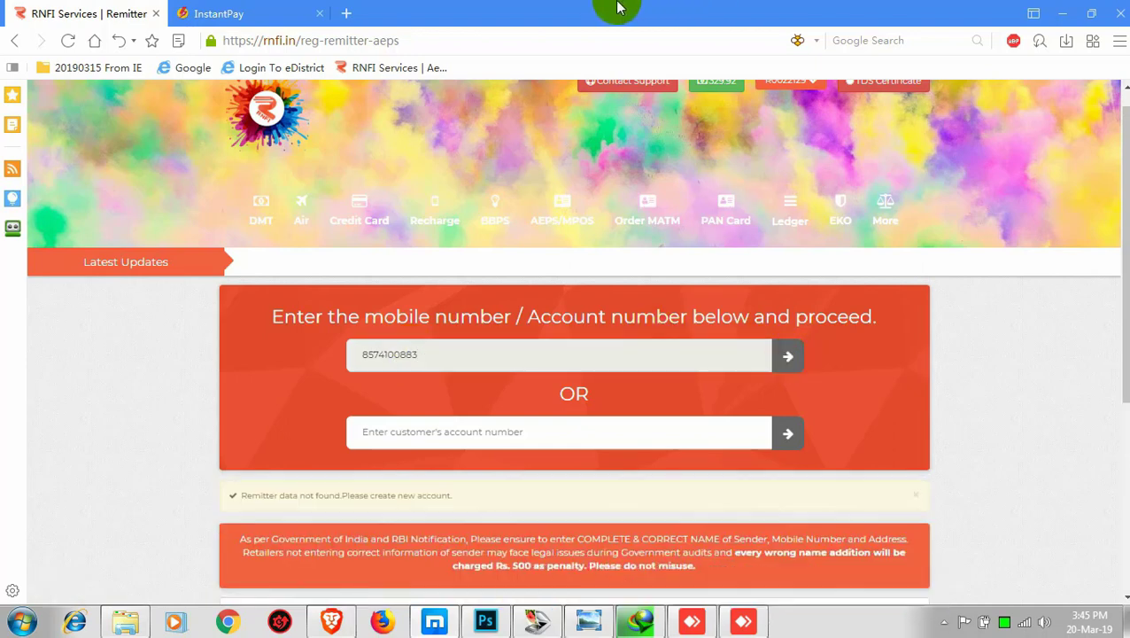
pyautogui.moveTo(573, 7)
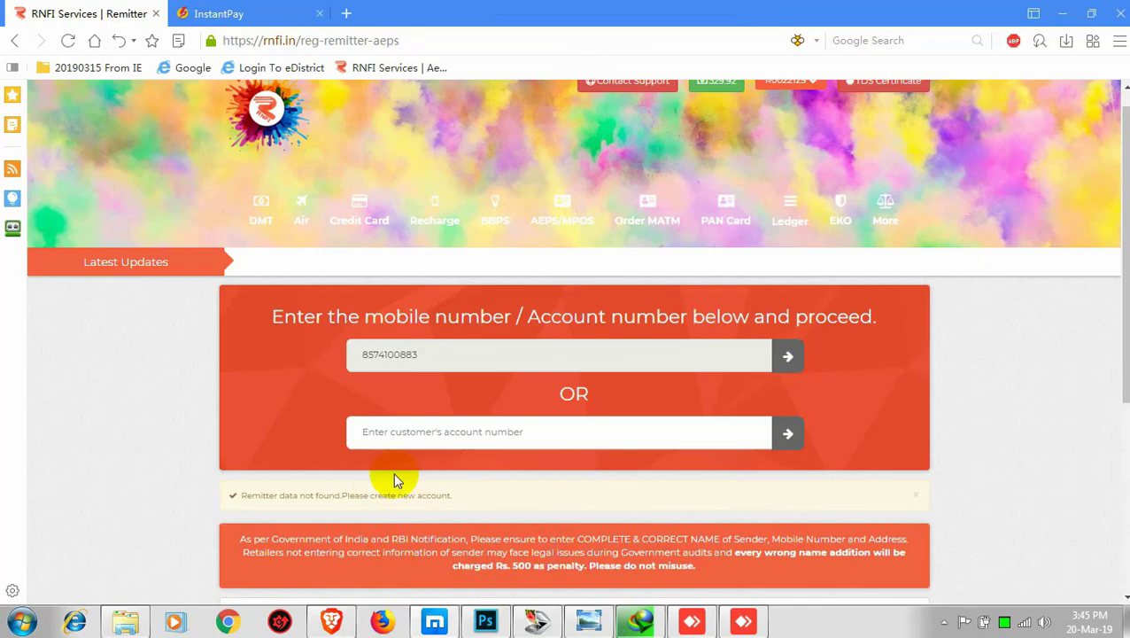
pyautogui.scroll(-3, 395, 480)
# Step: Enter the remitter's first and last name, correcting a typo in the surname
pyautogui.click(319, 472)
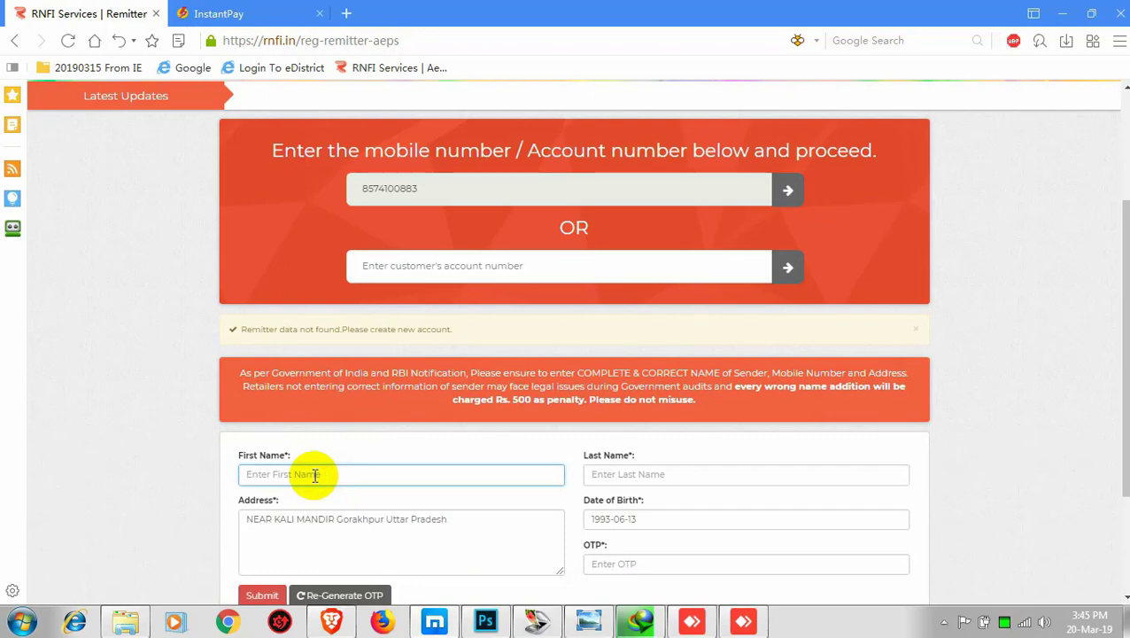
pyautogui.press('Tab')
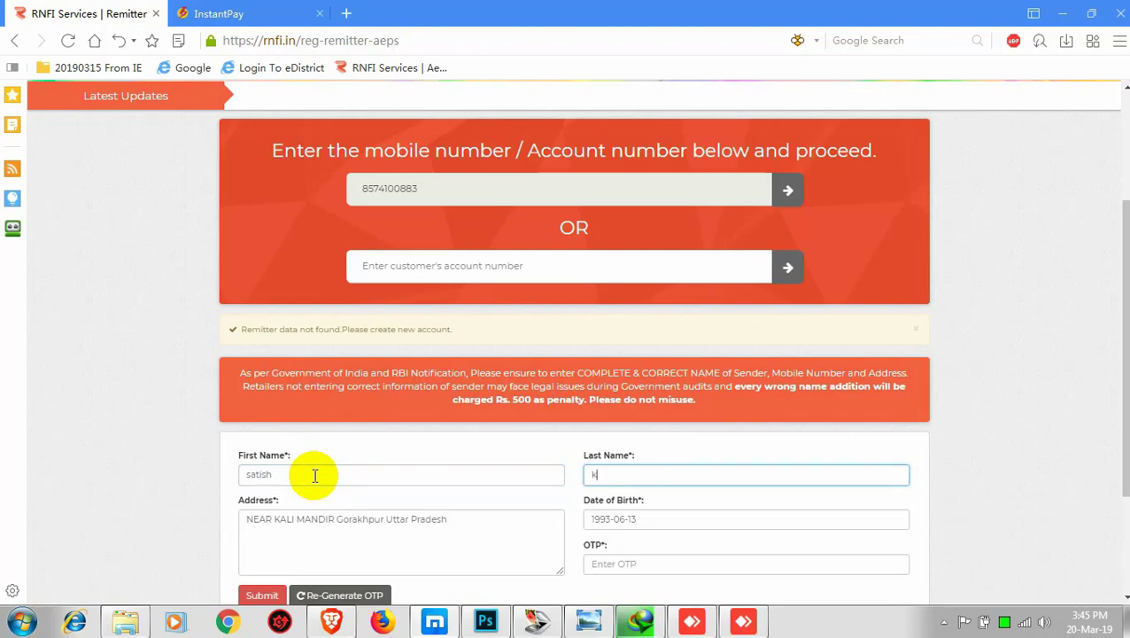
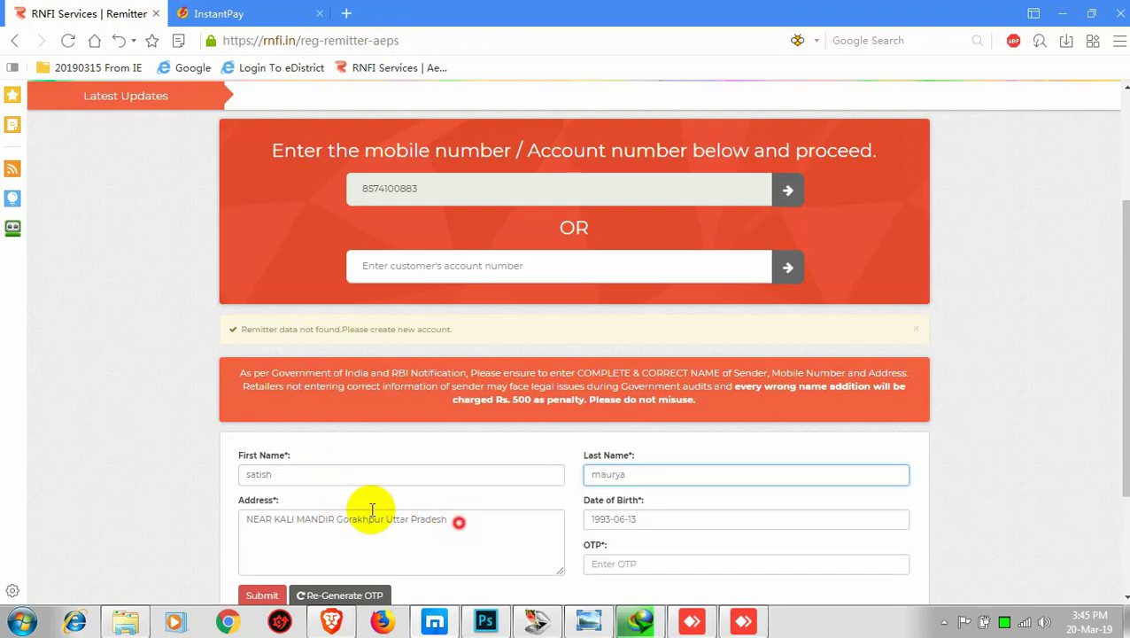
# Step: Replace the address, set birth date 17 June 1993, enter the OTP and submit
pyautogui.moveTo(452, 519); pyautogui.dragTo(3, 514)
pyautogui.write('gida')
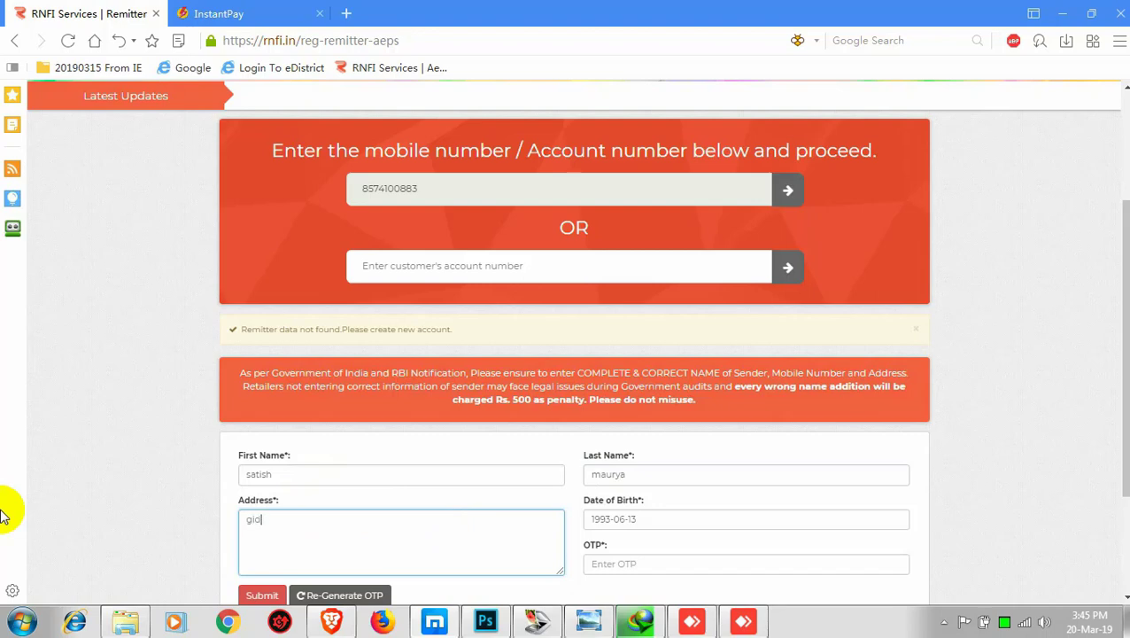
pyautogui.click(636, 521)
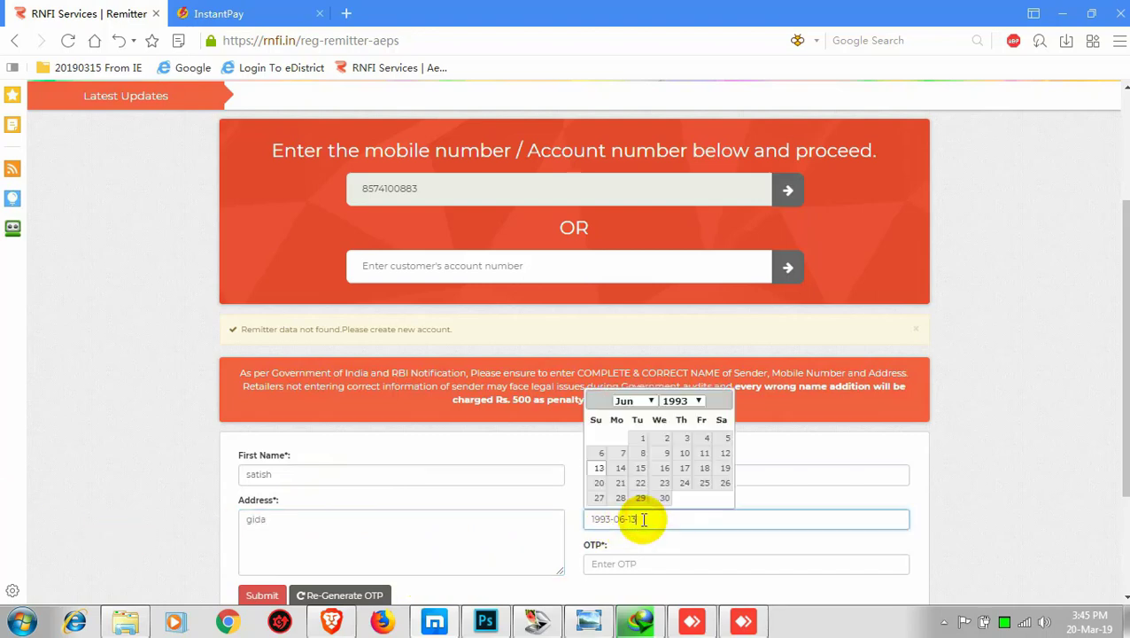
pyautogui.click(684, 468)
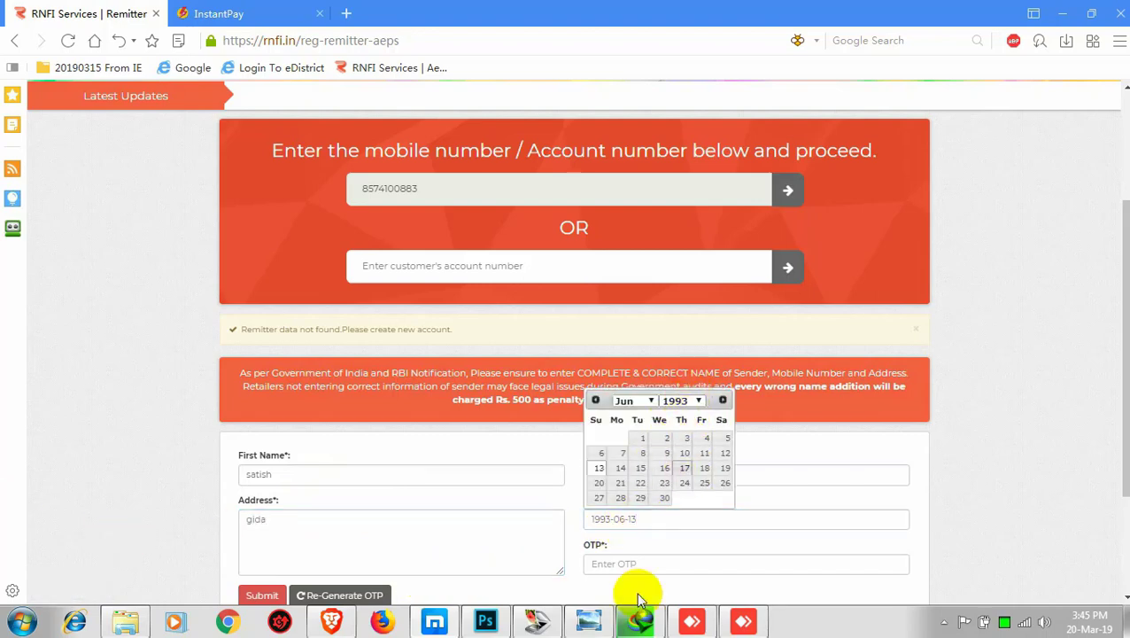
pyautogui.click(629, 564)
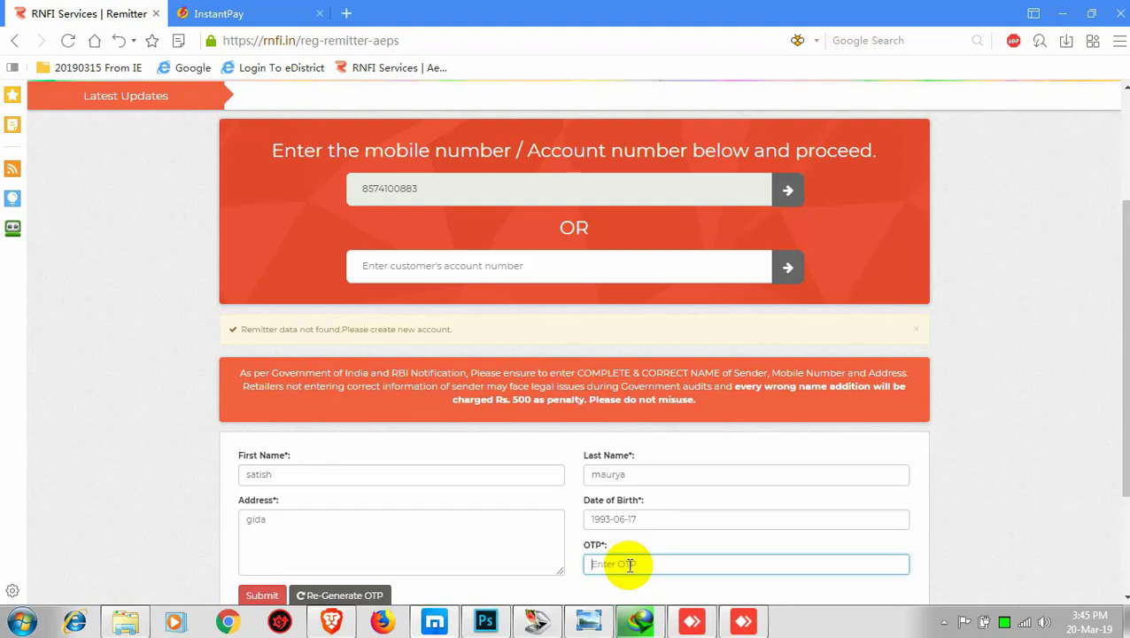
pyautogui.click(260, 595)
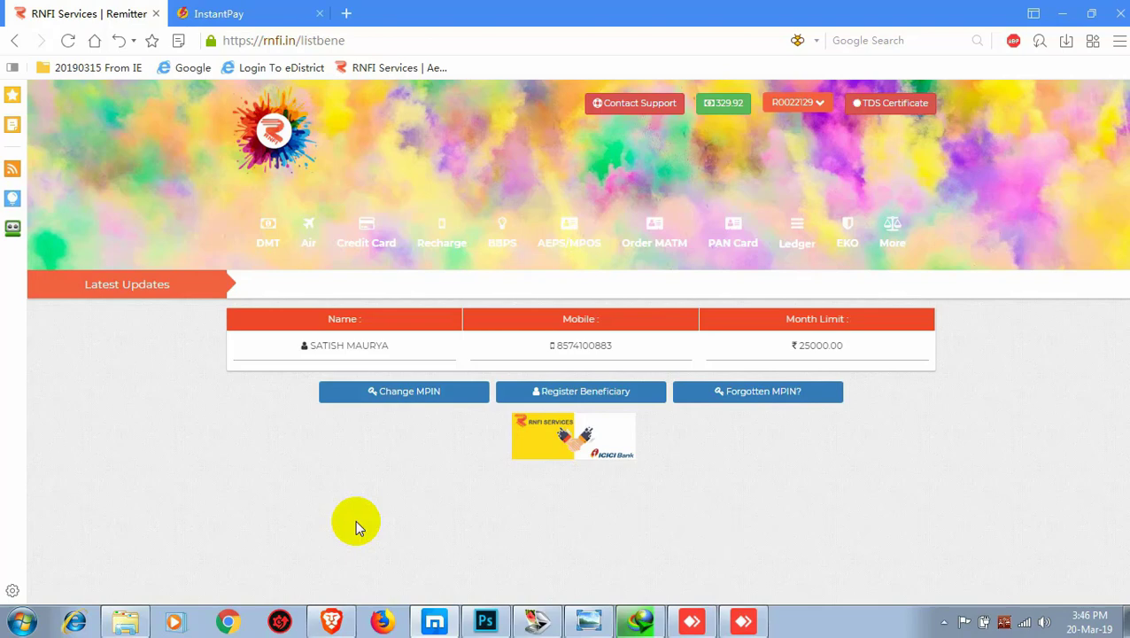
# Step: Change the remitter's MPIN from the old PIN to a new 4-digit PIN
pyautogui.click(391, 392)
pyautogui.click(390, 399)
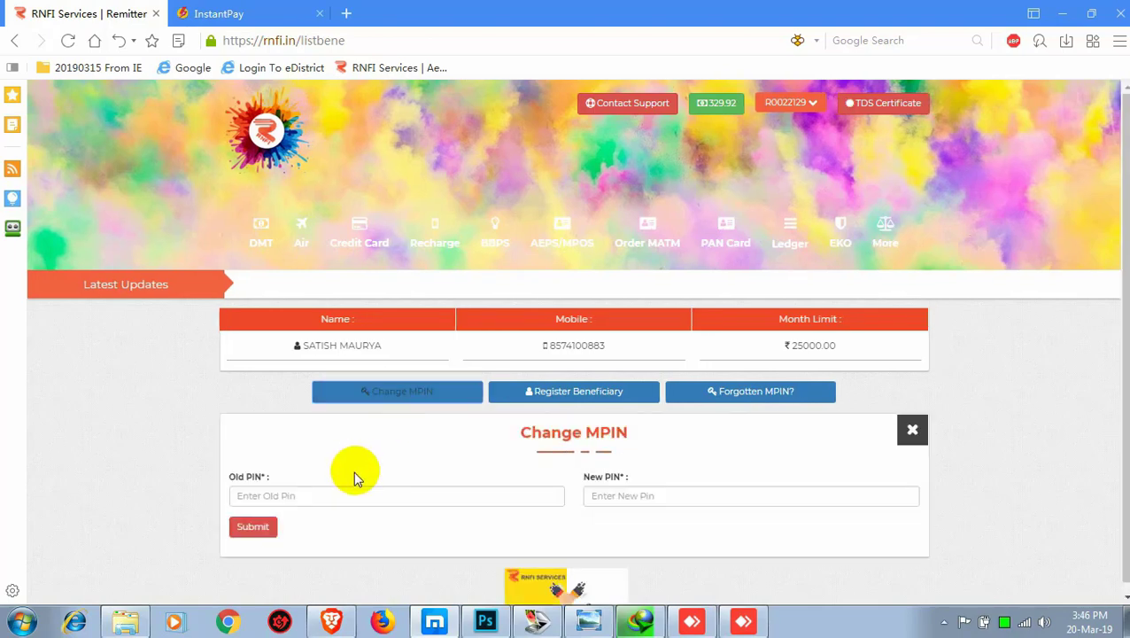
pyautogui.click(337, 496)
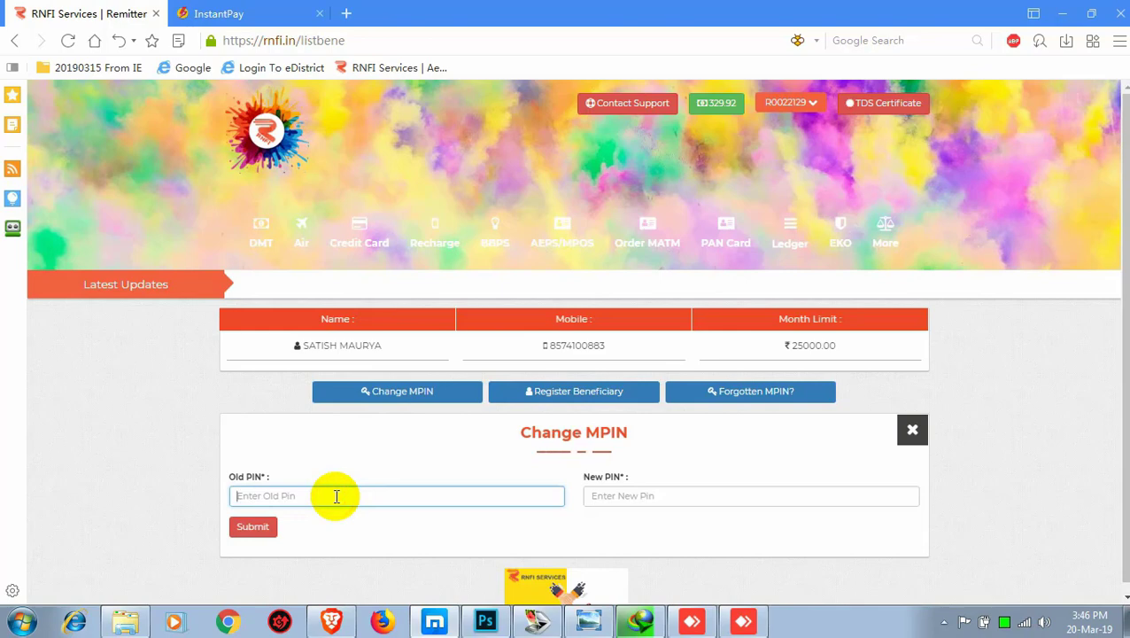
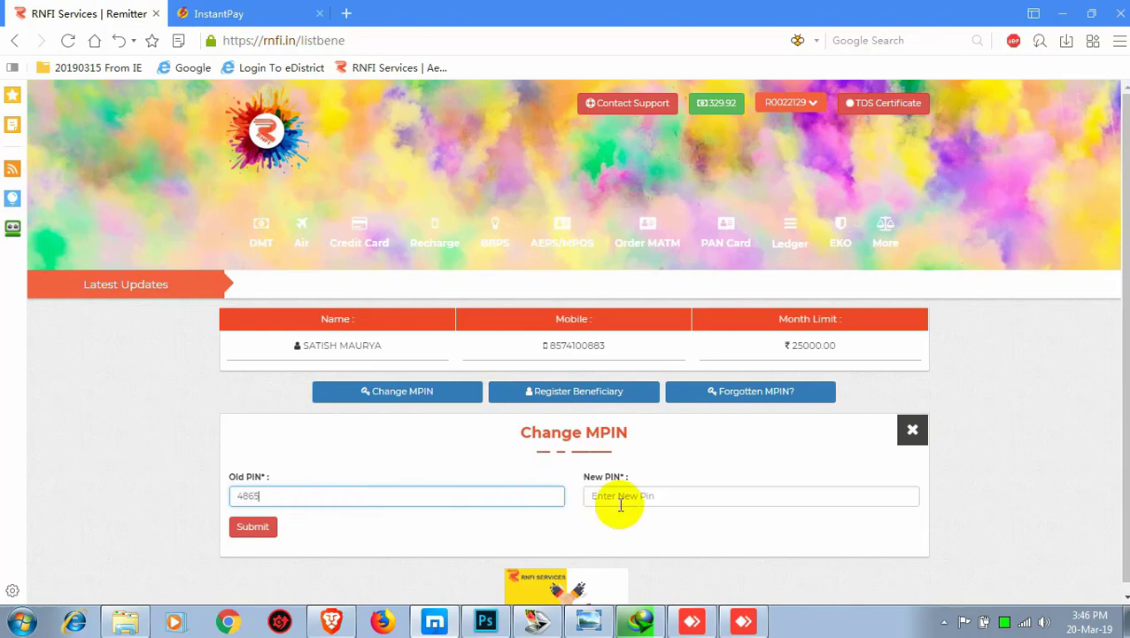
pyautogui.click(738, 498)
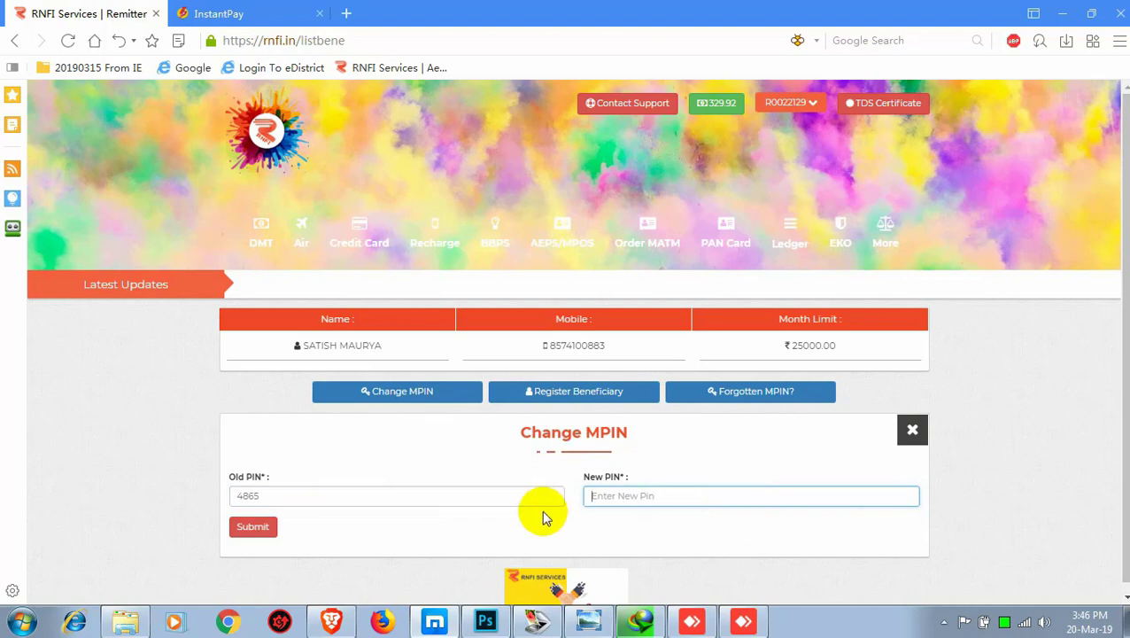
pyautogui.moveTo(315, 500); pyautogui.dragTo(121, 494)
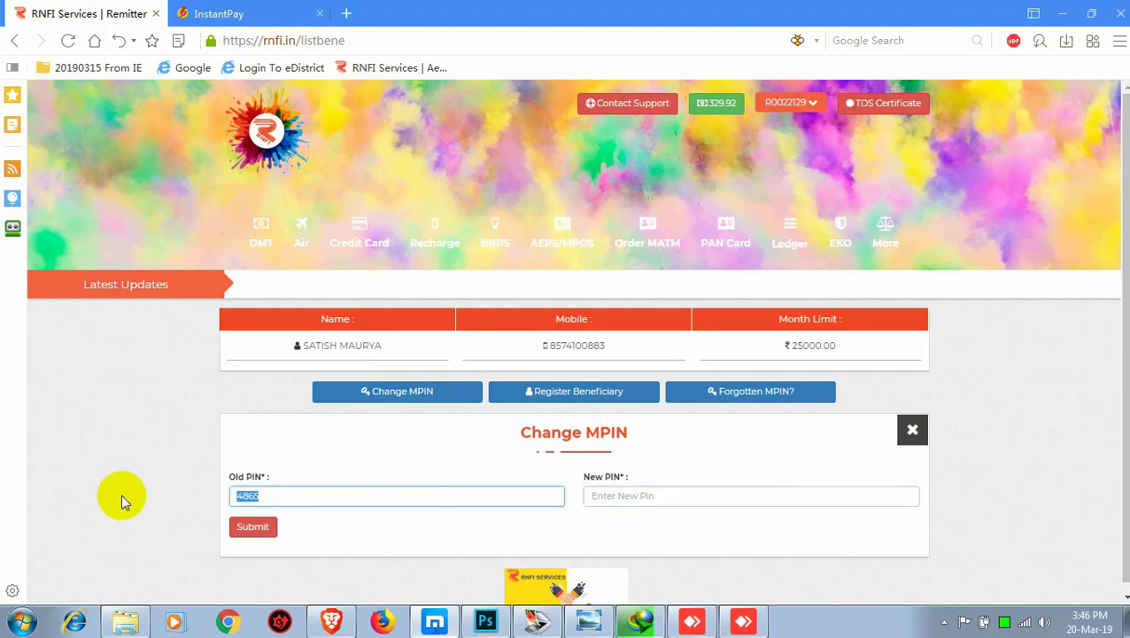
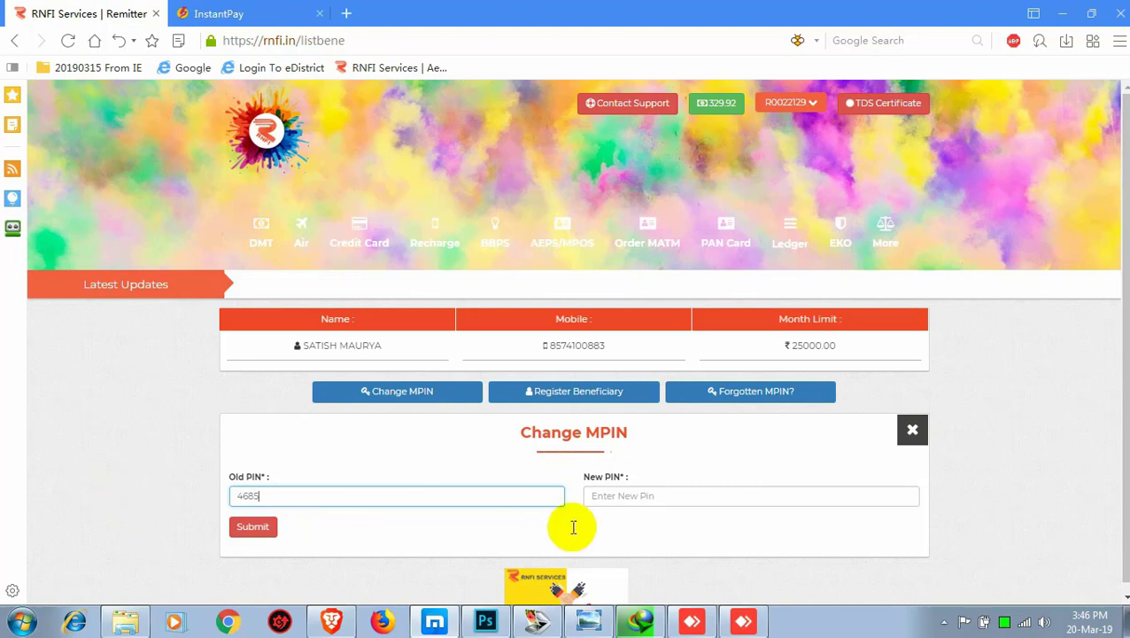
pyautogui.click(653, 499)
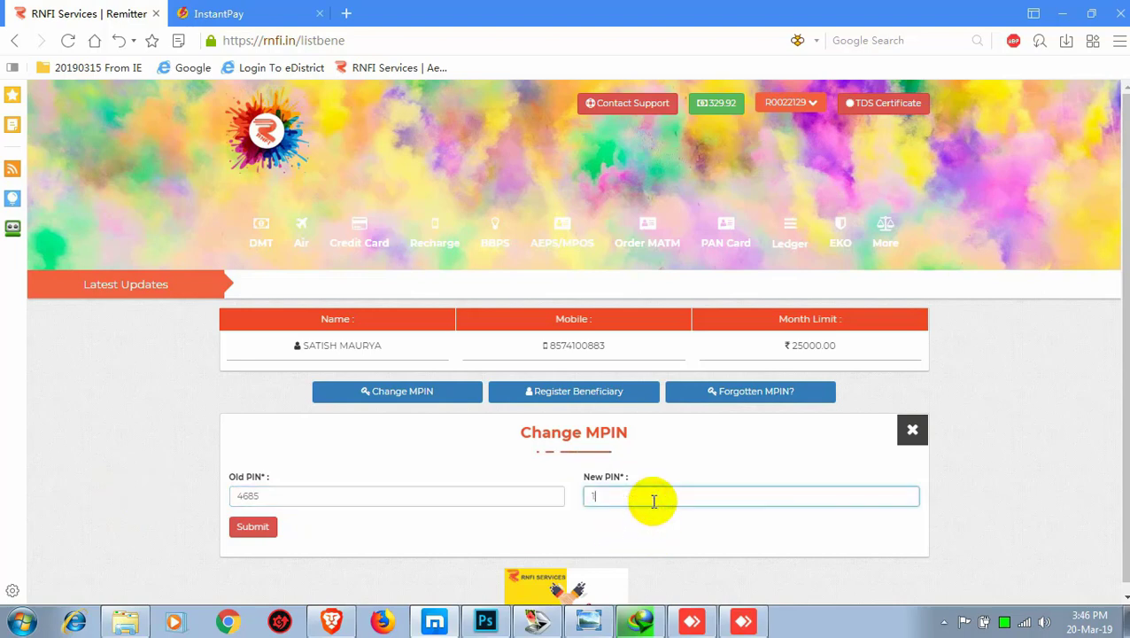
pyautogui.click(247, 528)
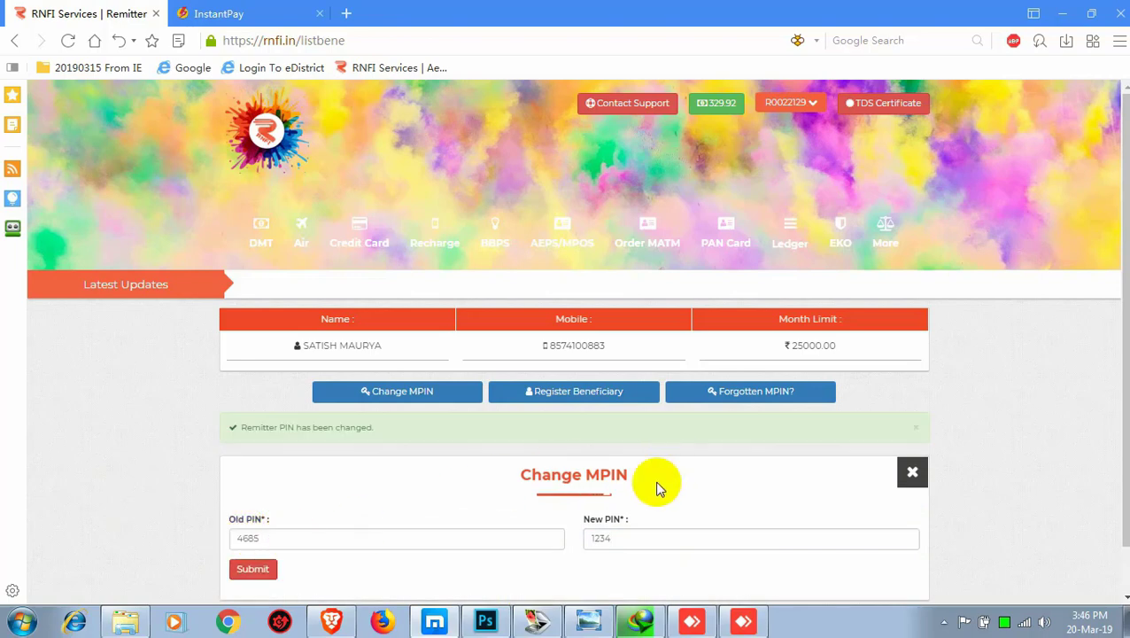
pyautogui.scroll(-1, 620, 496)
pyautogui.scroll(-1, 586, 503)
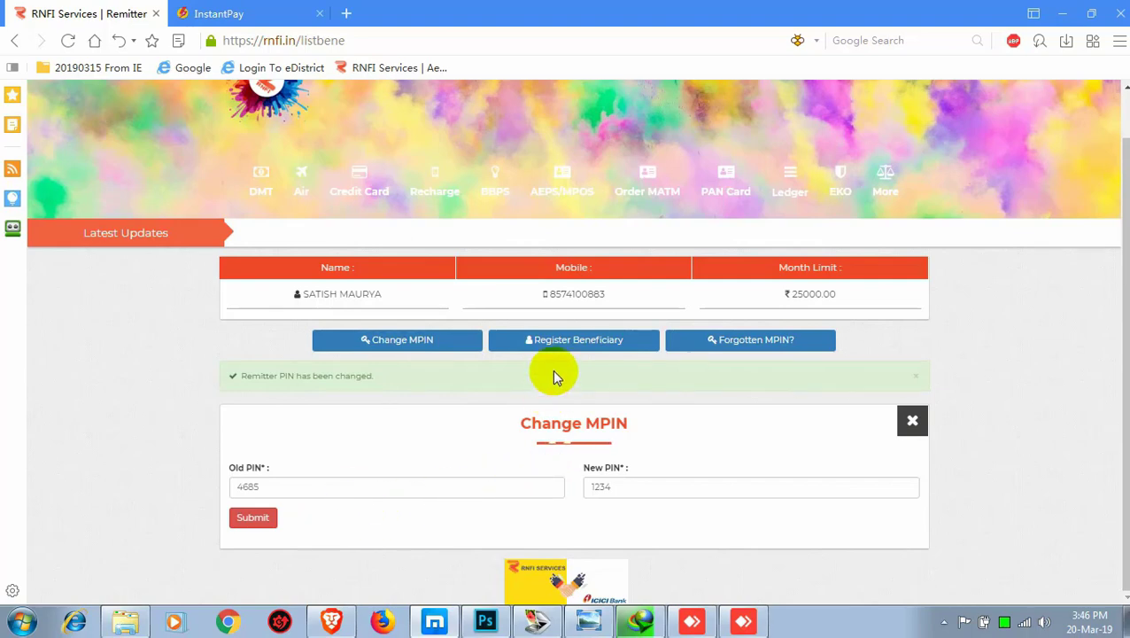
# Step: Start a beneficiary registration for CENTRAL BANK OF INDIA and enter the beneficiary's name
pyautogui.click(560, 342)
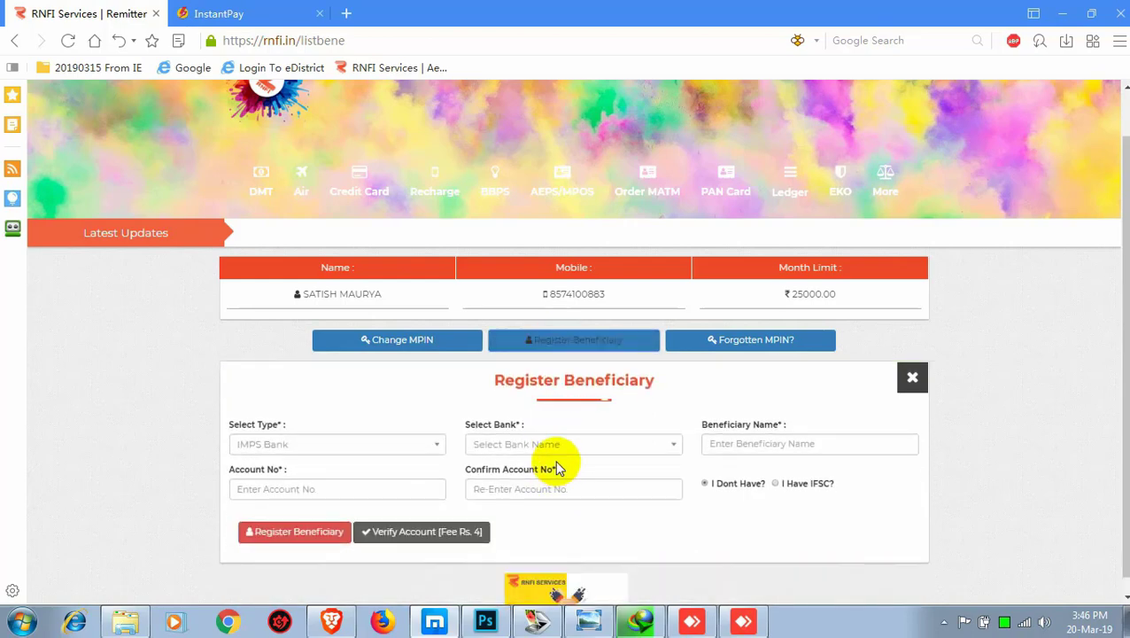
pyautogui.click(557, 451)
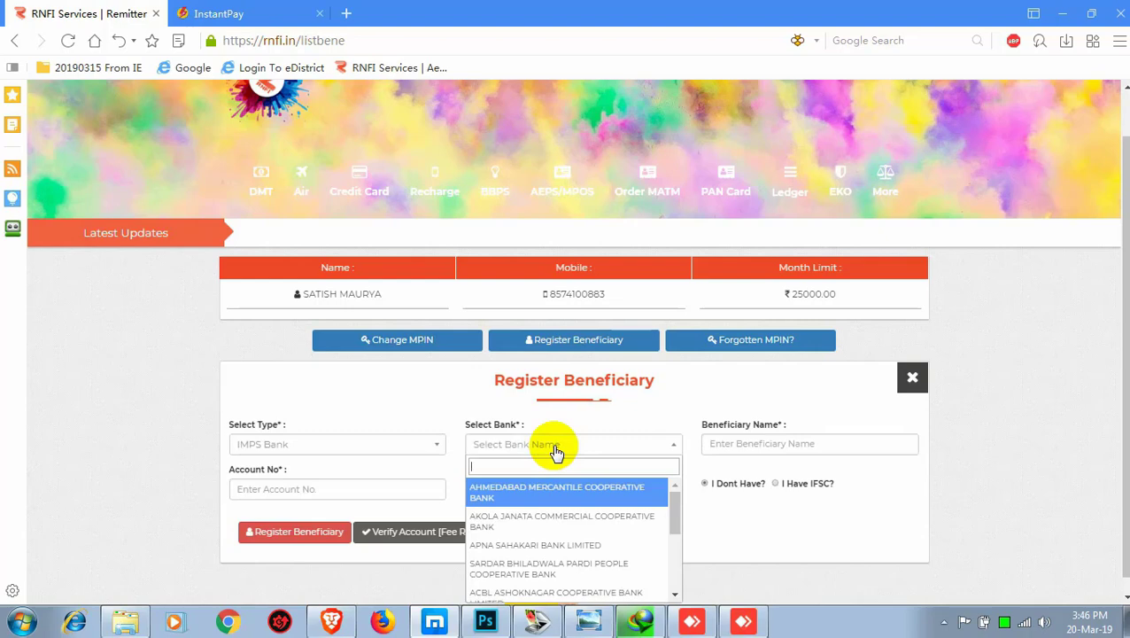
pyautogui.write('central')
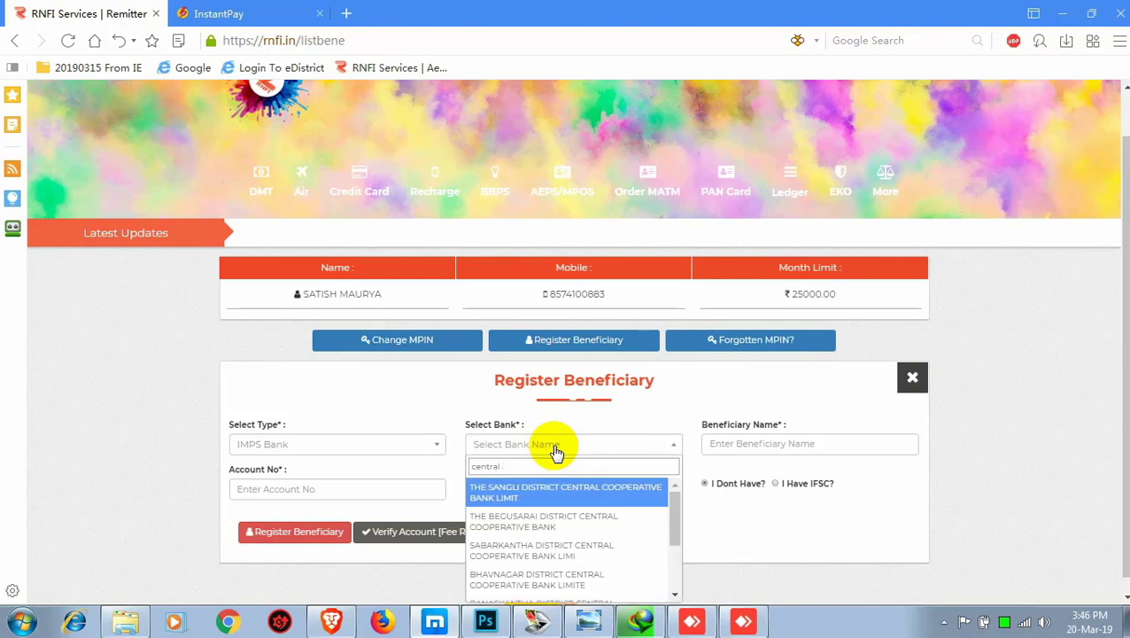
pyautogui.write(' ba')
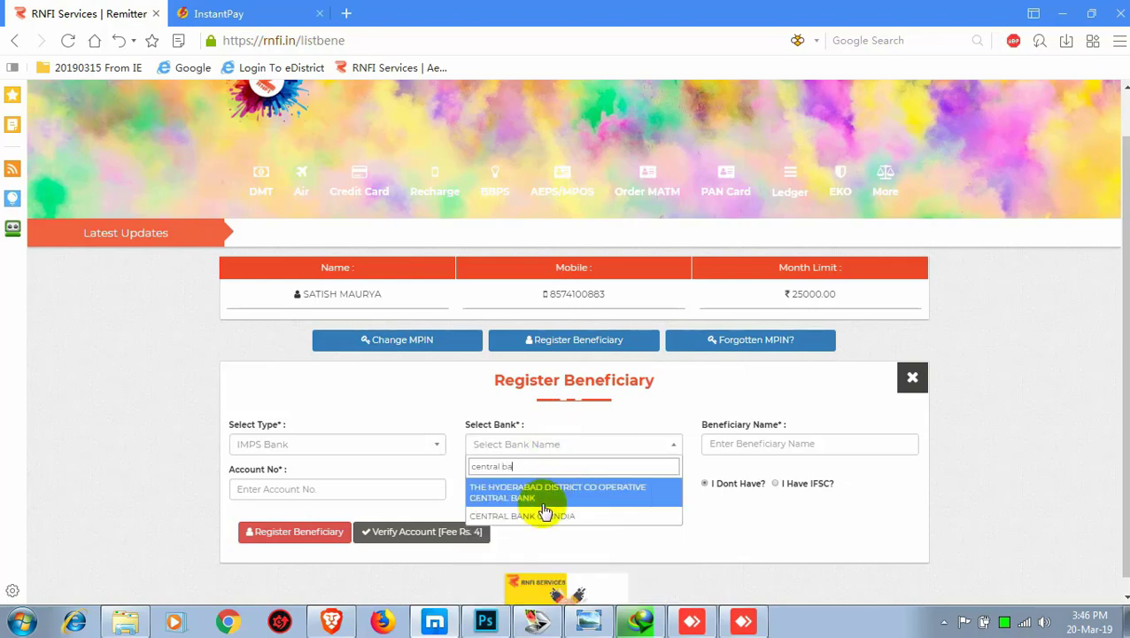
pyautogui.click(535, 516)
pyautogui.click(719, 448)
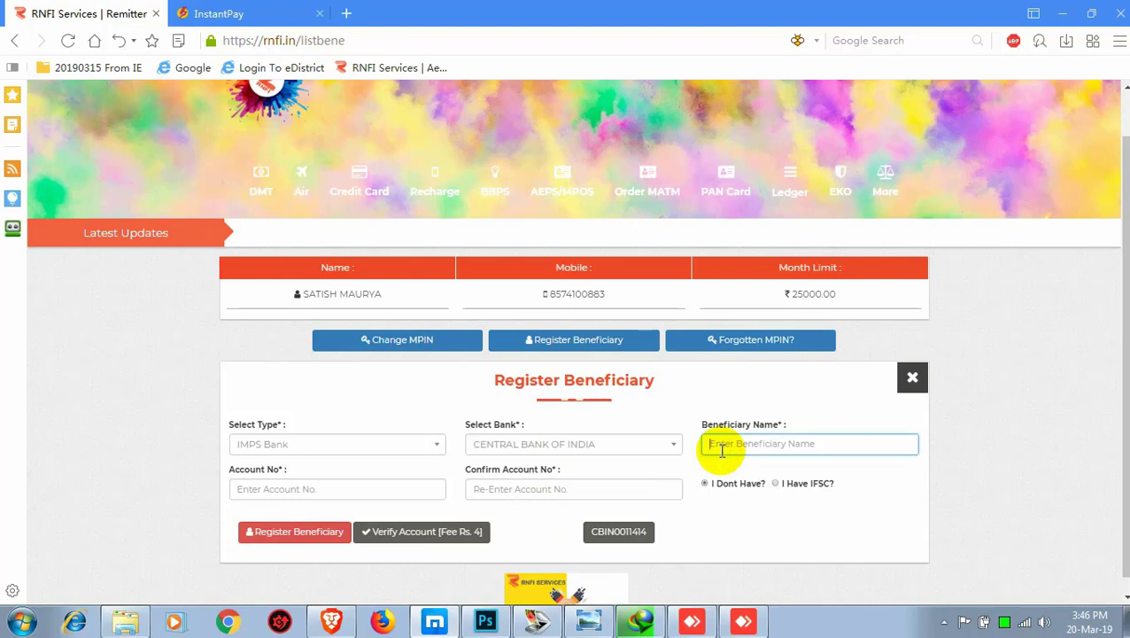
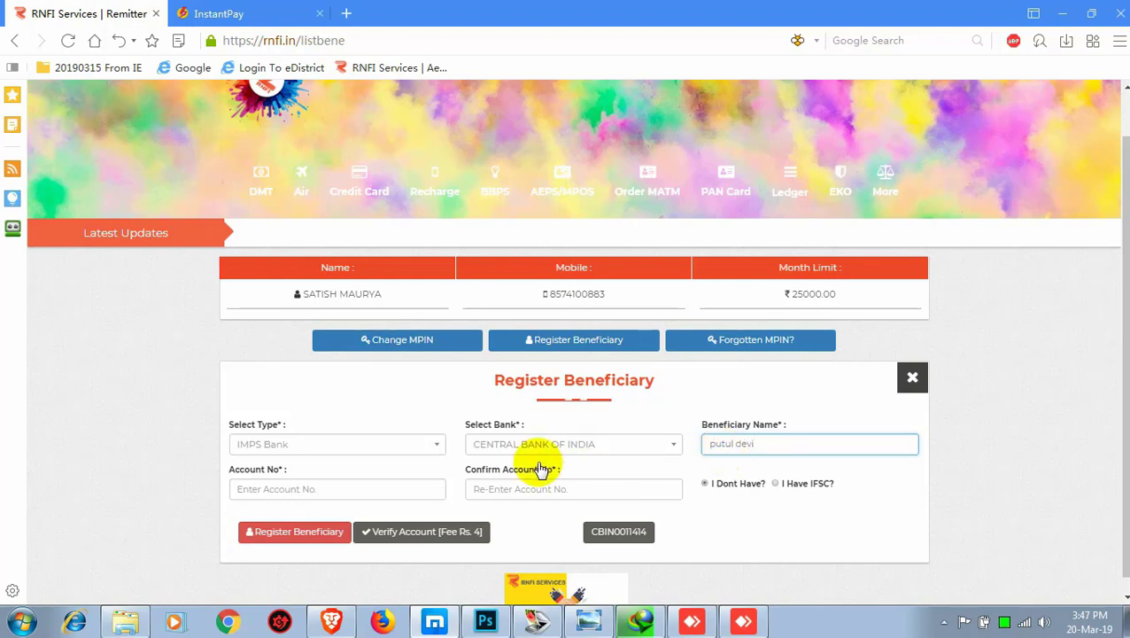
# Step: Enter the beneficiary's account number and begin re-entering it in Confirm Account No
pyautogui.click(309, 493)
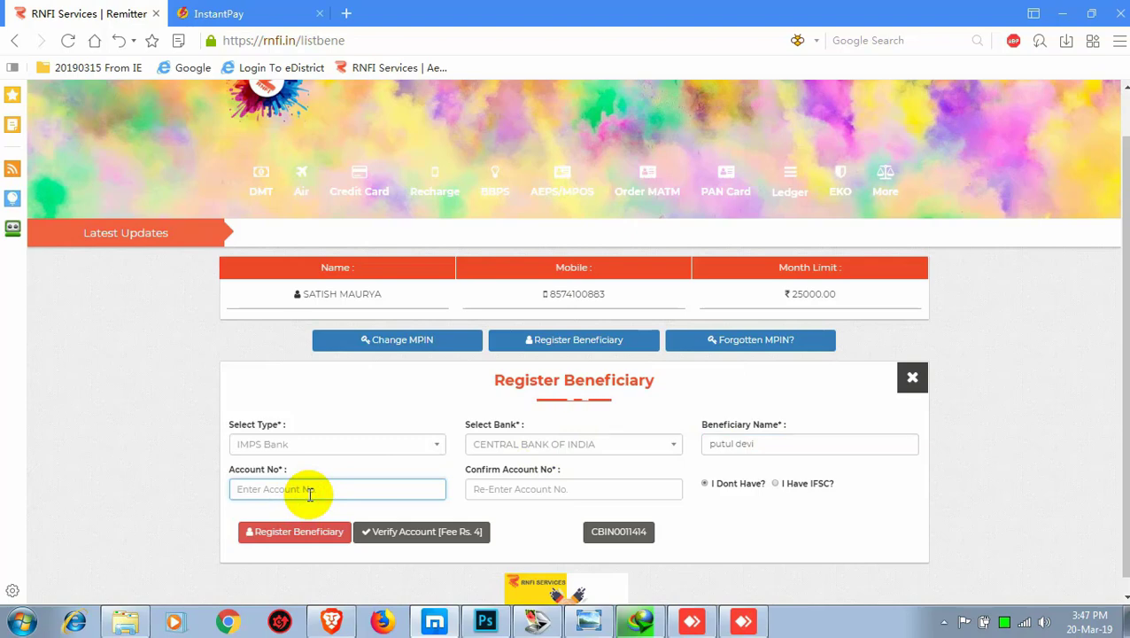
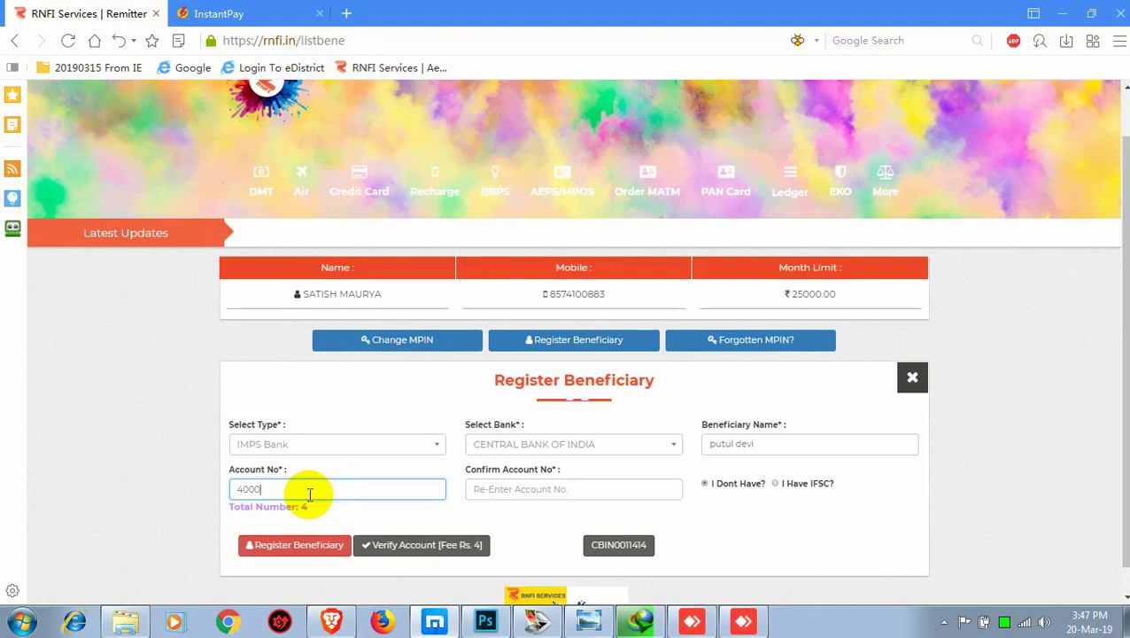
pyautogui.click(496, 485)
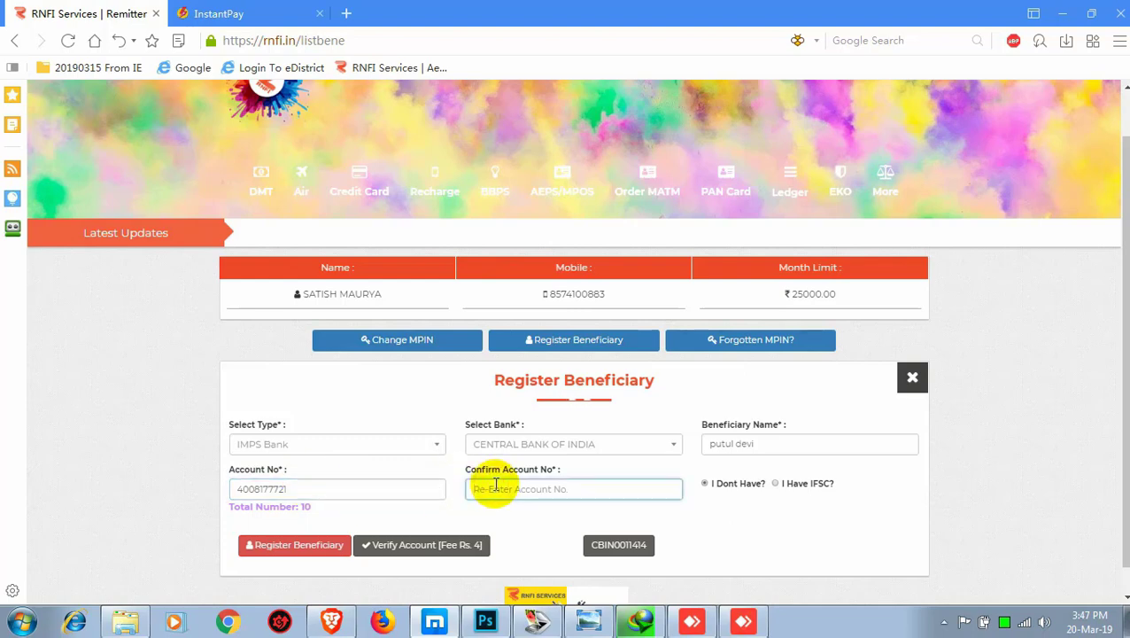
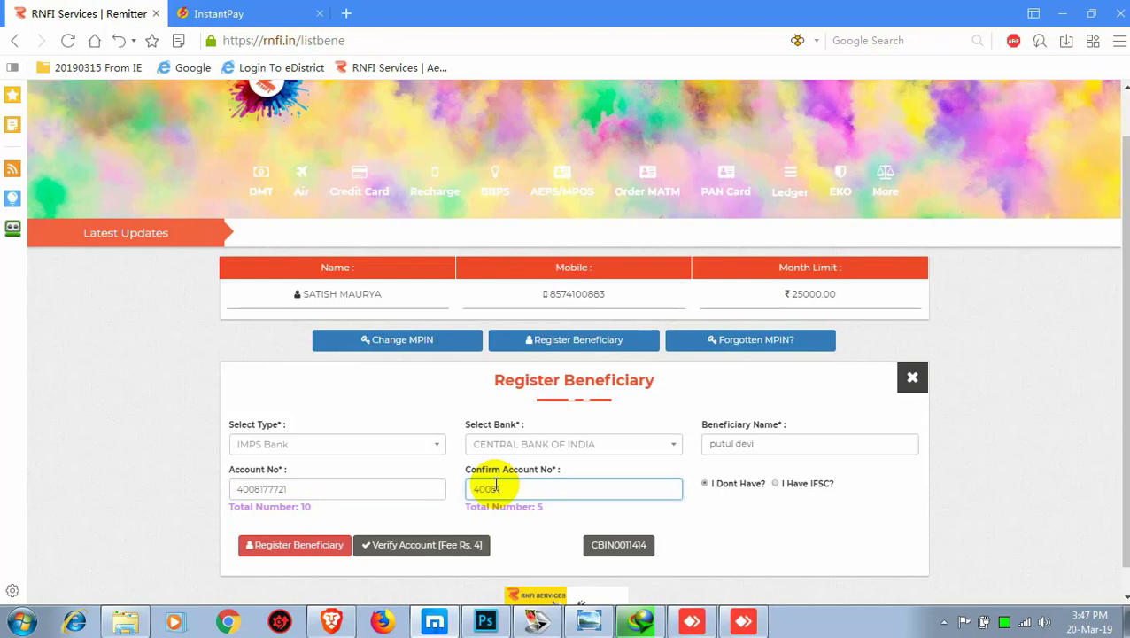
# Step: Finish the confirmation account number, register the beneficiary and verify it with the OTP
pyautogui.write('21')
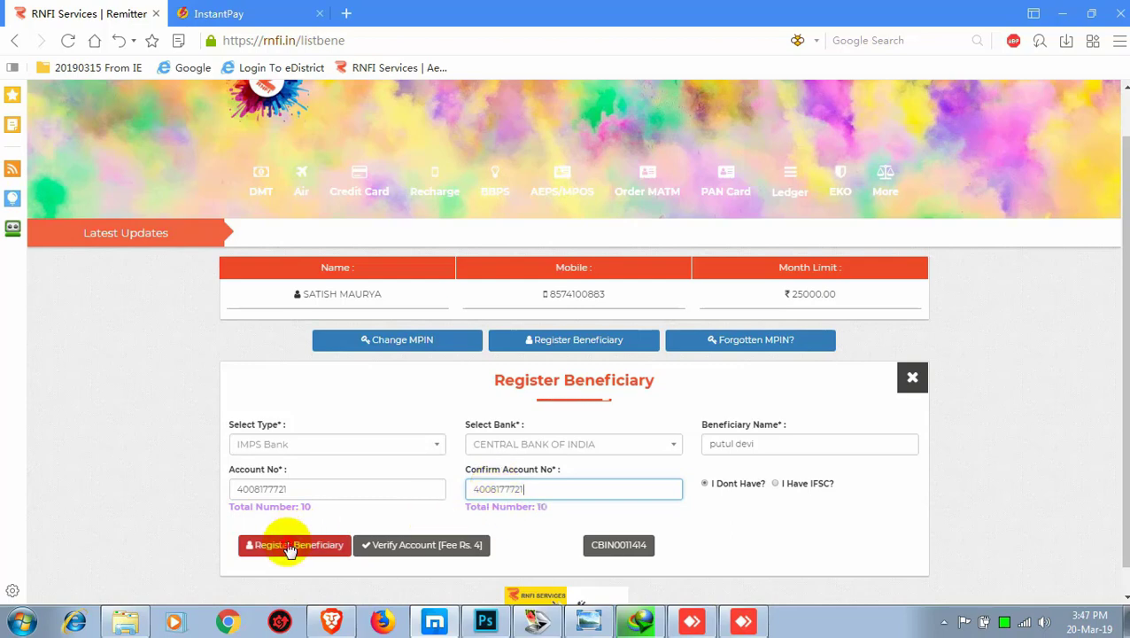
pyautogui.click(285, 544)
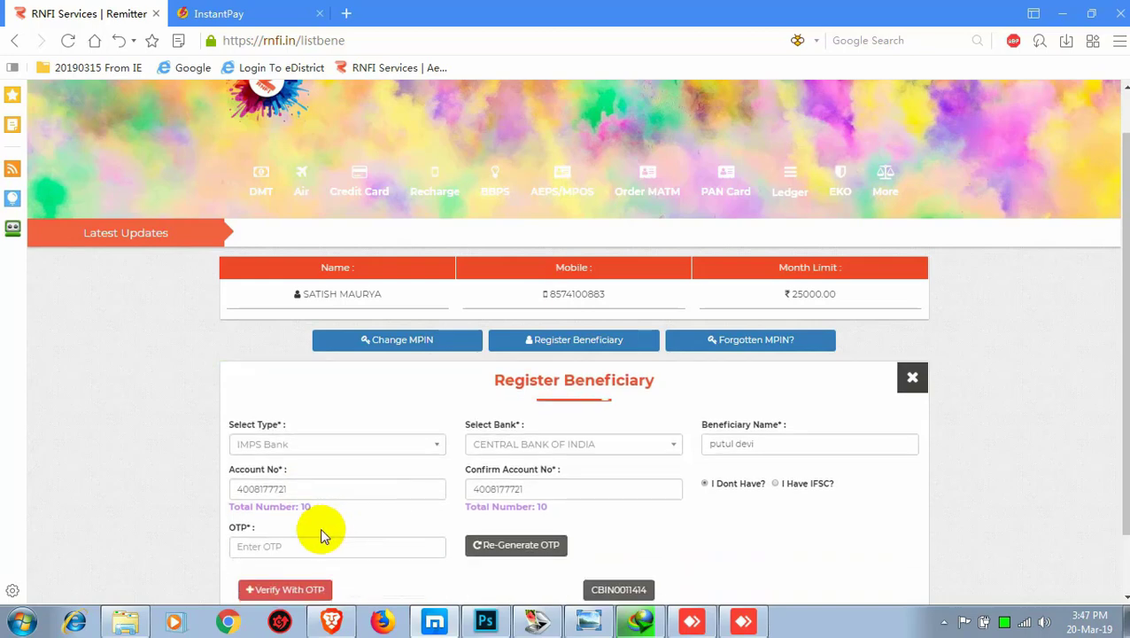
pyautogui.click(307, 541)
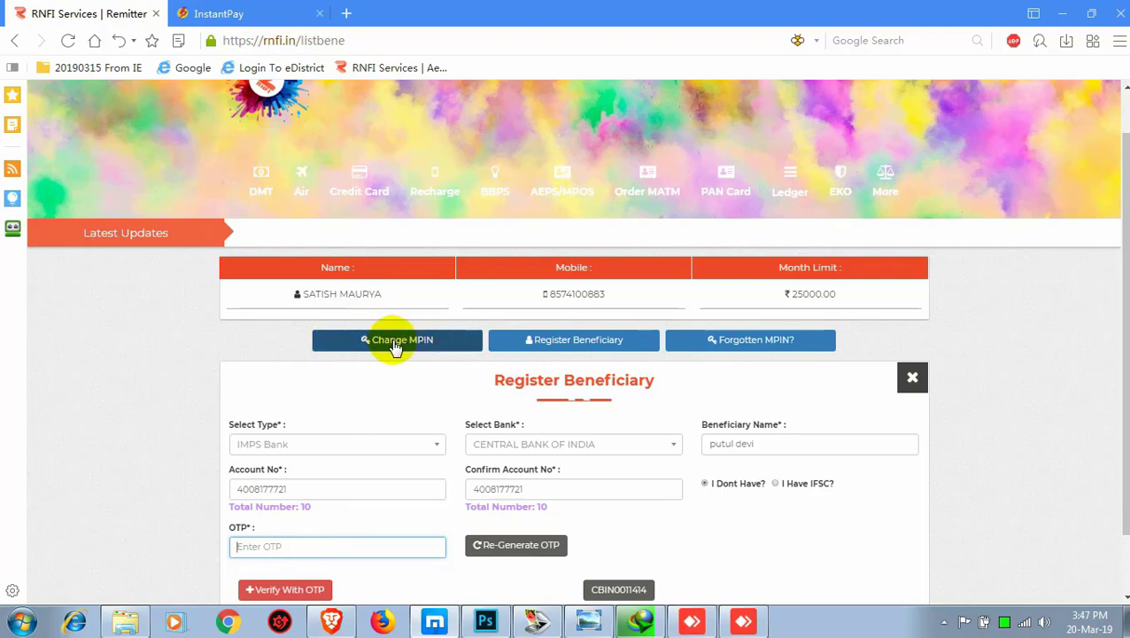
pyautogui.click(307, 547)
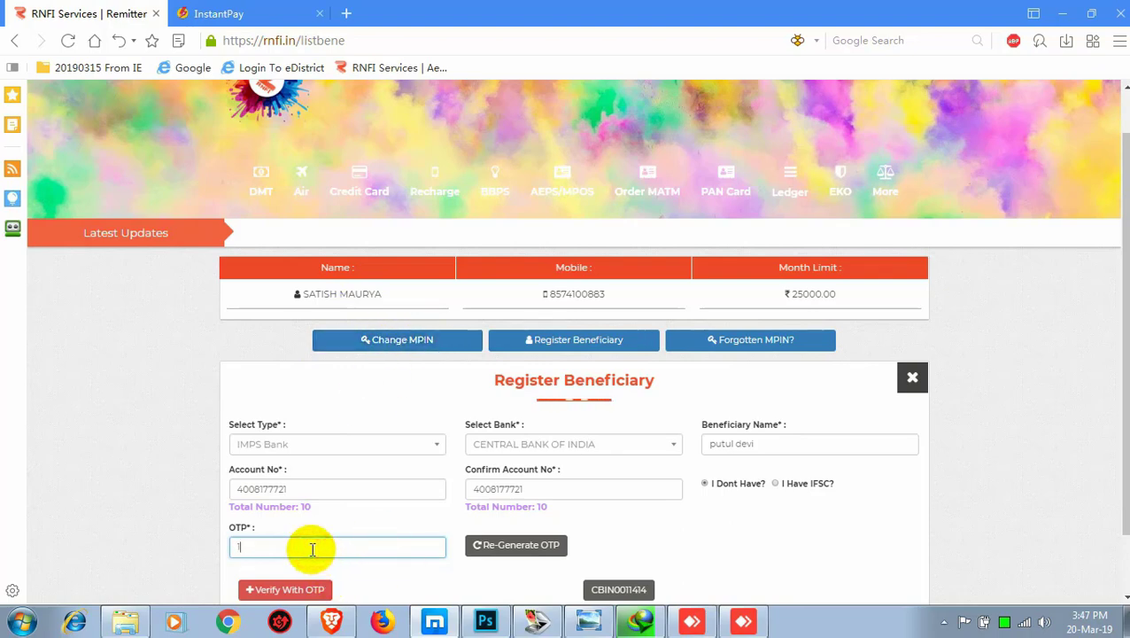
pyautogui.click(281, 589)
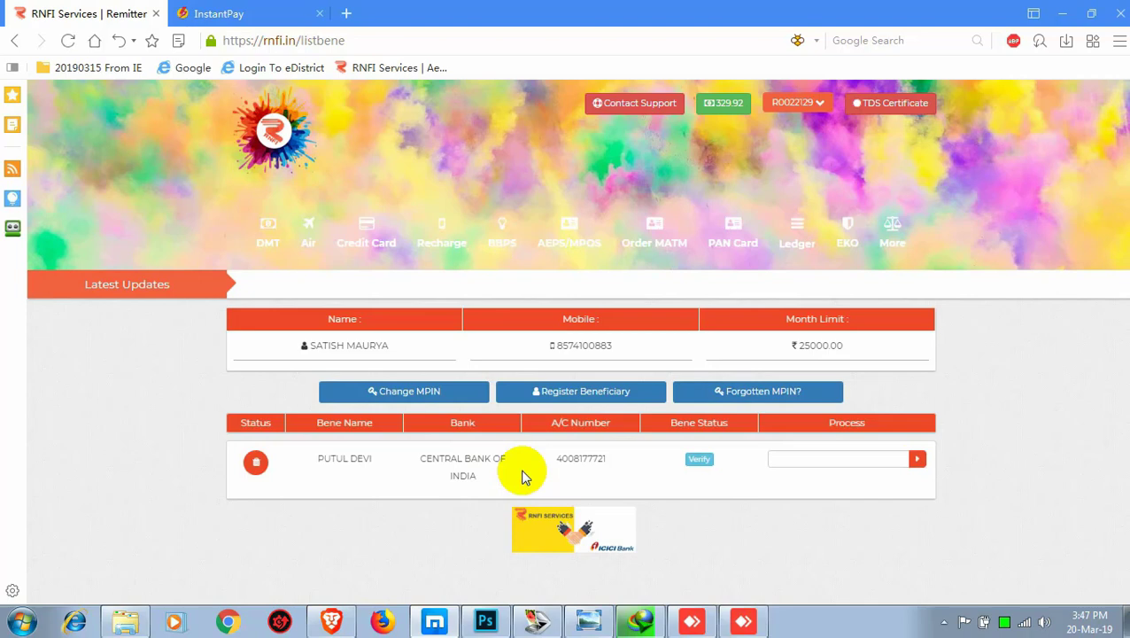
# Step: Verify the Central Bank of India beneficiary account, accepting the Rs 4 charge
pyautogui.click(702, 460)
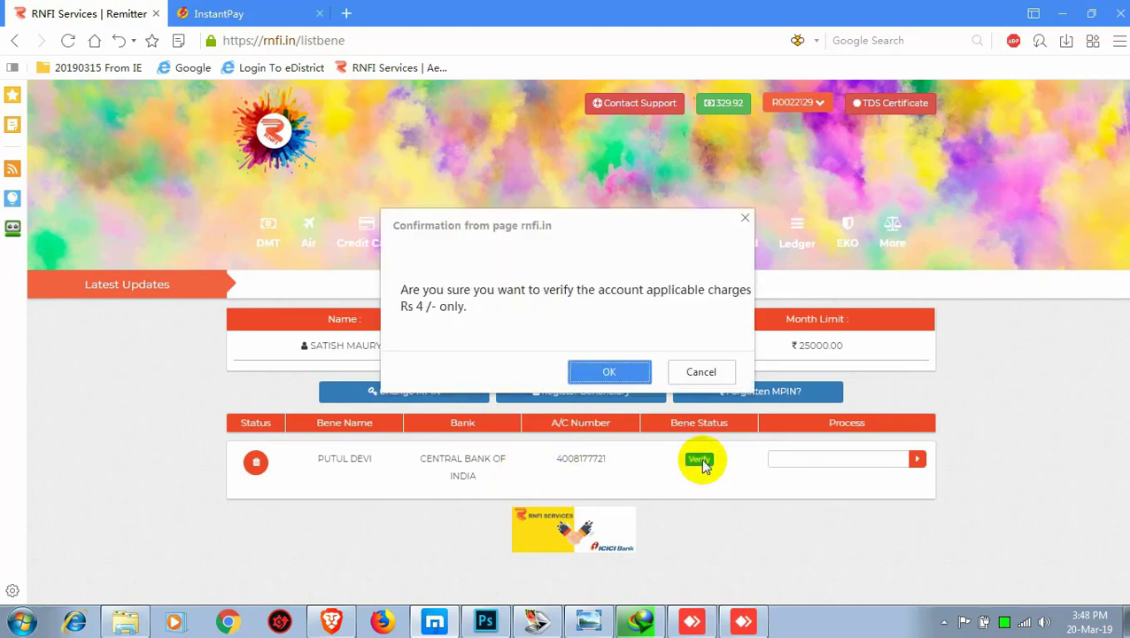
pyautogui.click(606, 372)
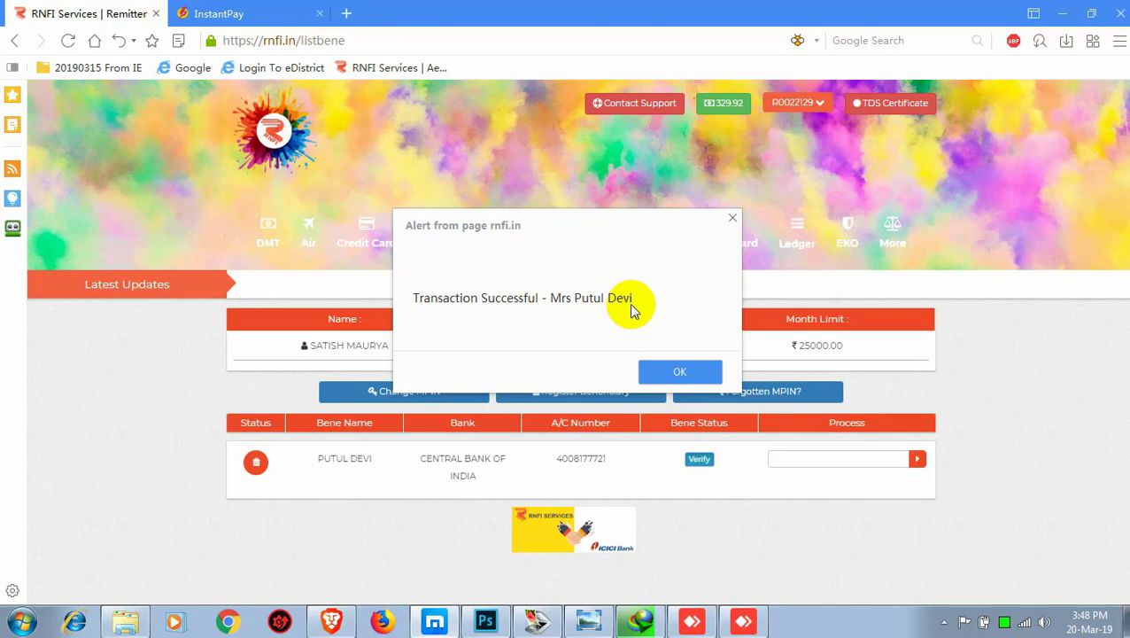
pyautogui.click(675, 371)
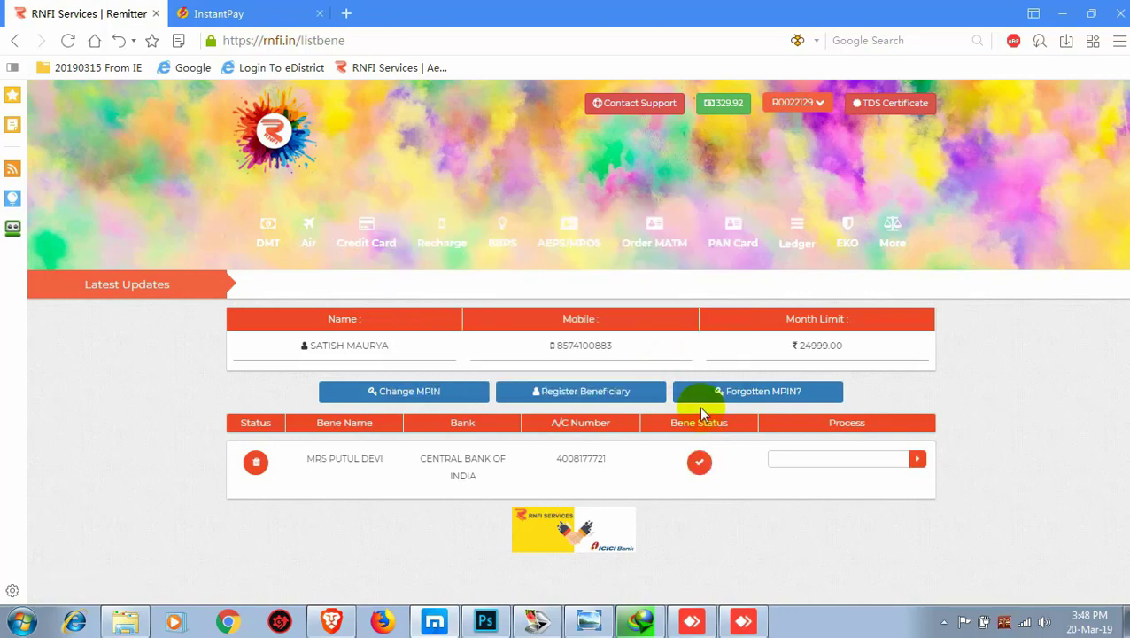
# Step: Send ₹21000 by IMPS to the Central Bank of India beneficiary
pyautogui.click(795, 464)
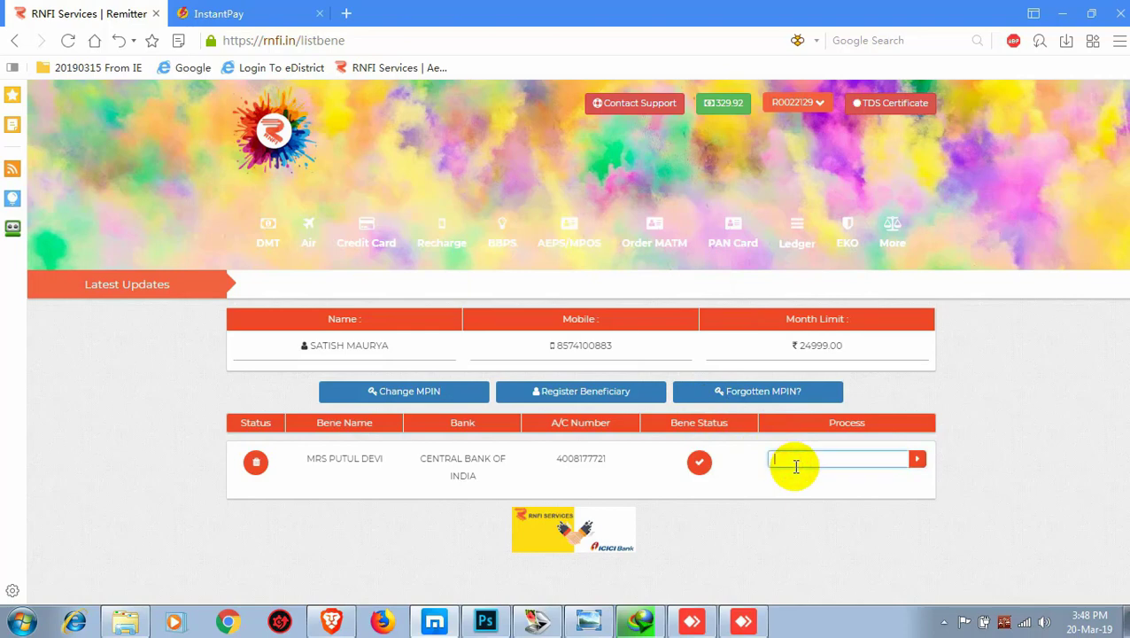
pyautogui.write('21000')
pyautogui.click(916, 460)
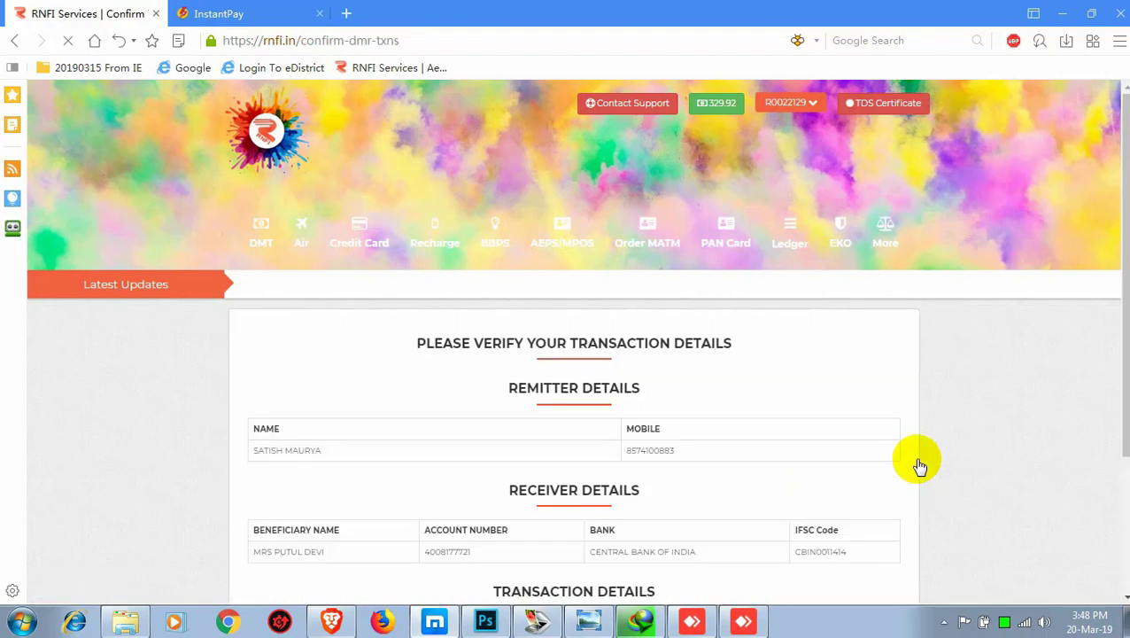
pyautogui.scroll(-3, 565, 472)
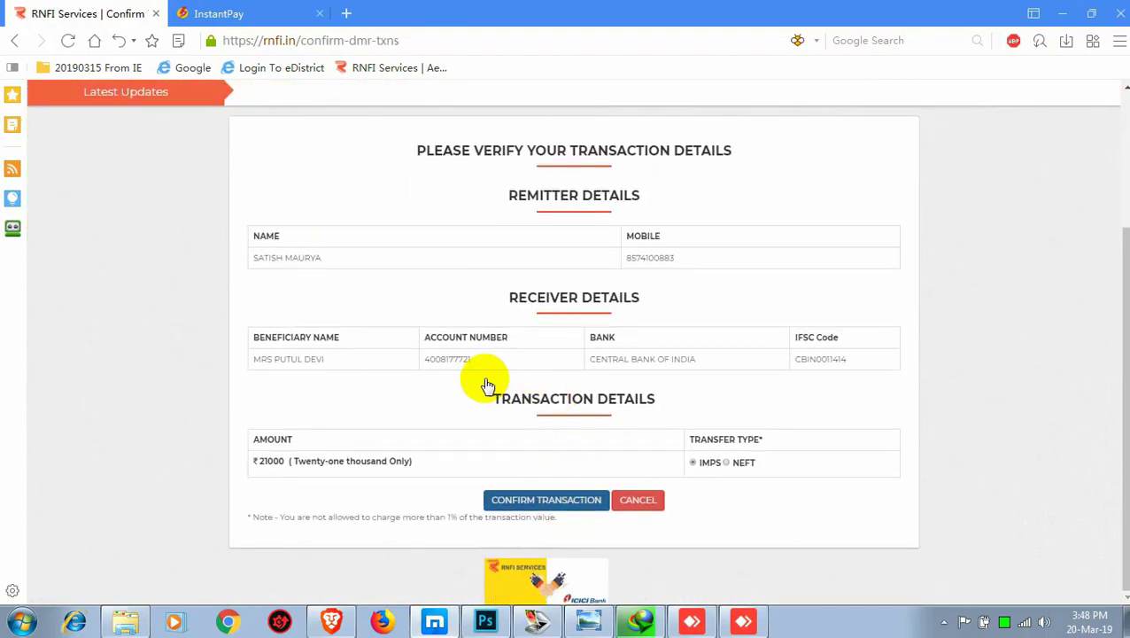
pyautogui.click(553, 498)
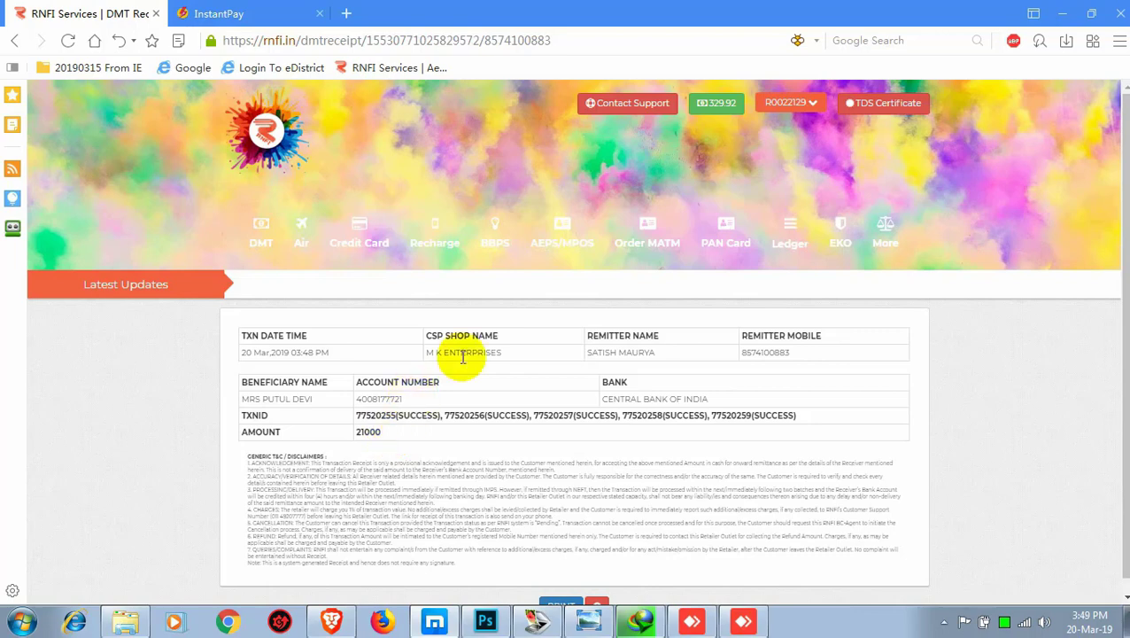
# Step: Open the DMT Transaction report from the Ledger menu
pyautogui.click(605, 244)
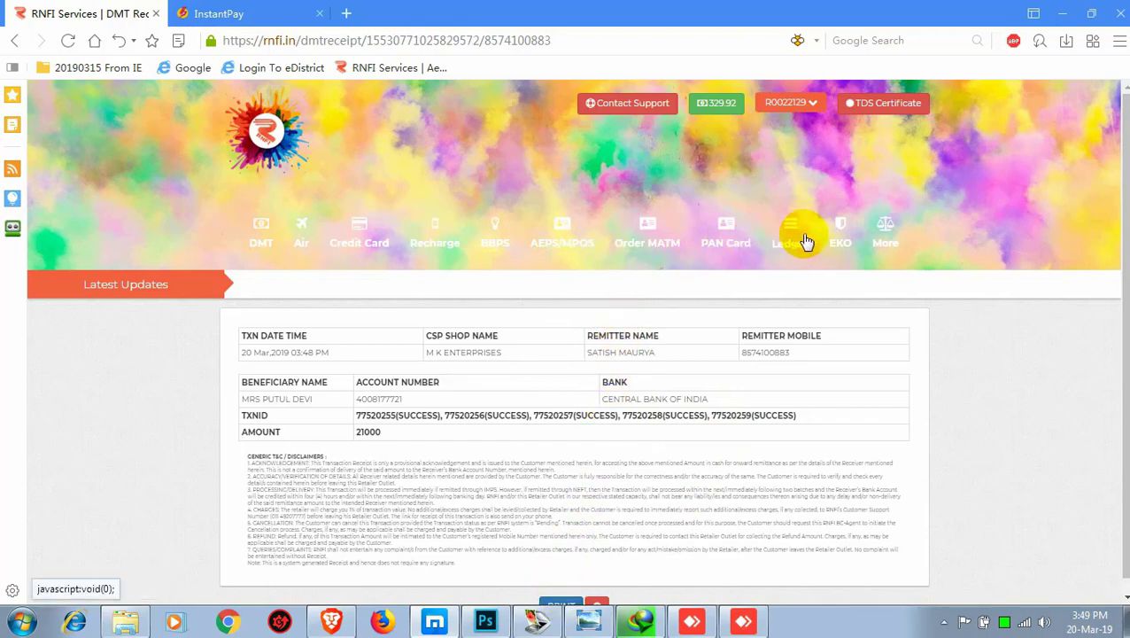
pyautogui.moveTo(797, 241)
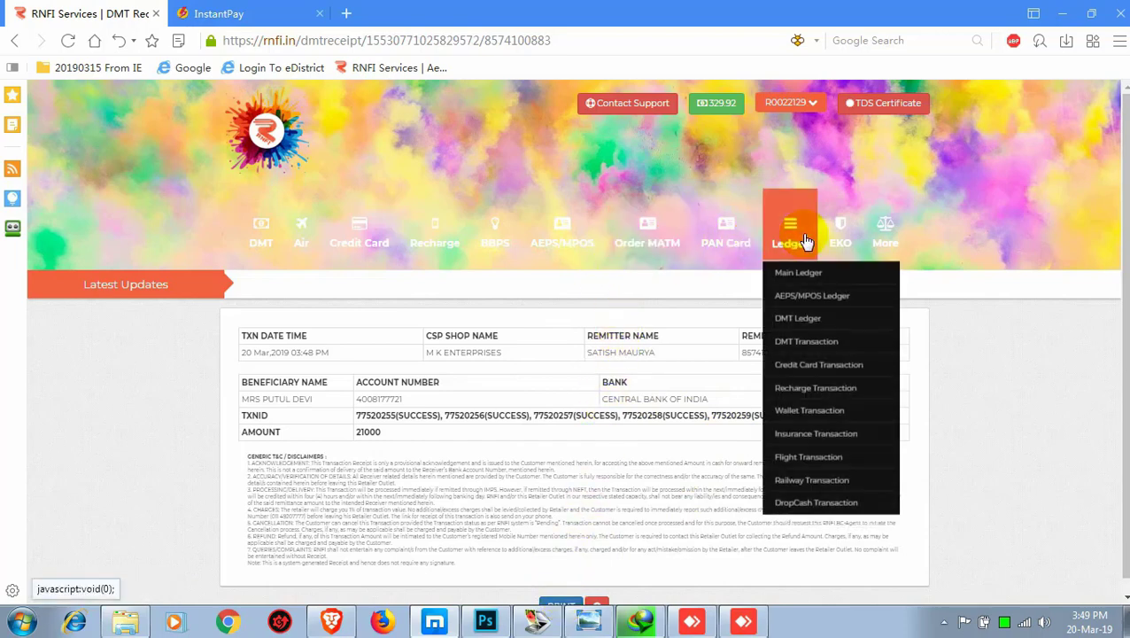
pyautogui.click(814, 349)
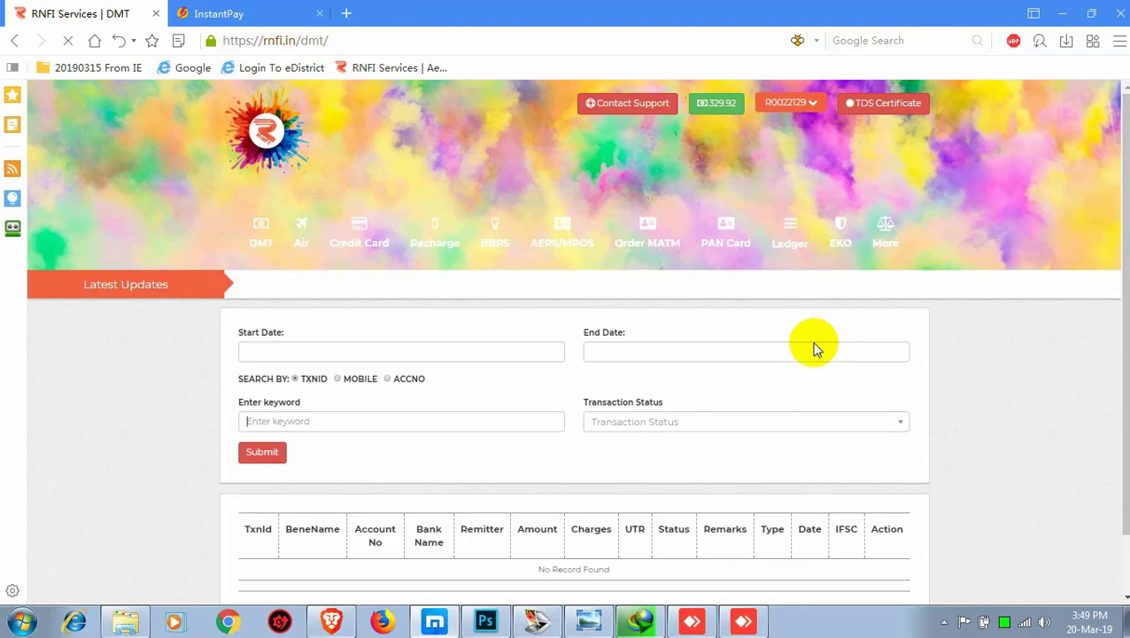
# Step: Run the DMT report with empty filters and review the 1000 and 5000 IMPS transfer rows
pyautogui.scroll(-1, 567, 407)
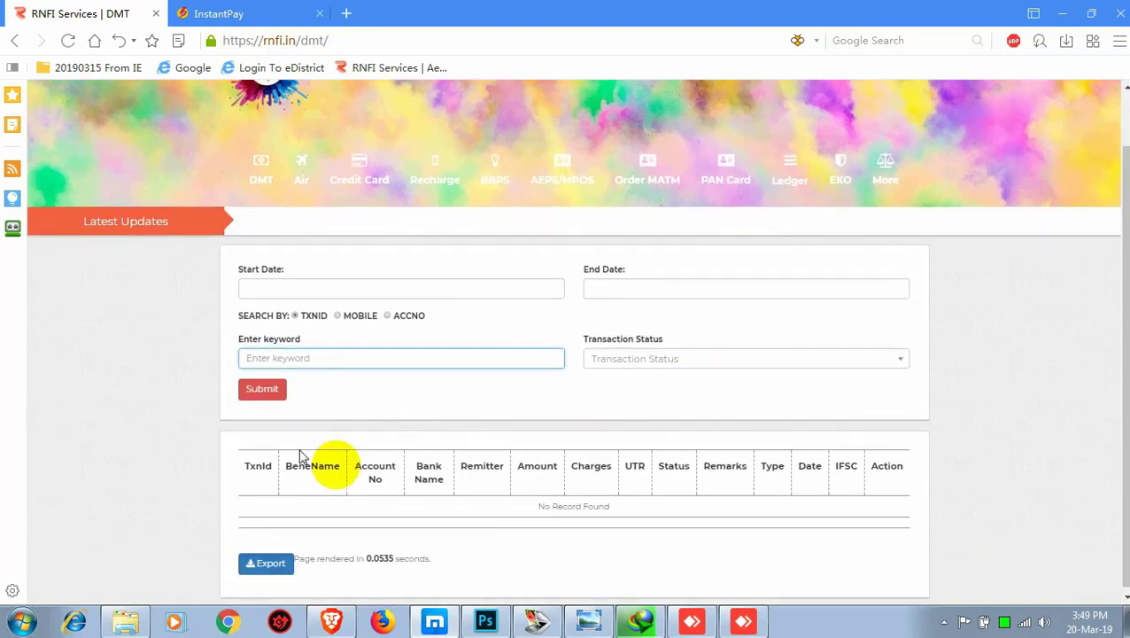
pyautogui.click(262, 386)
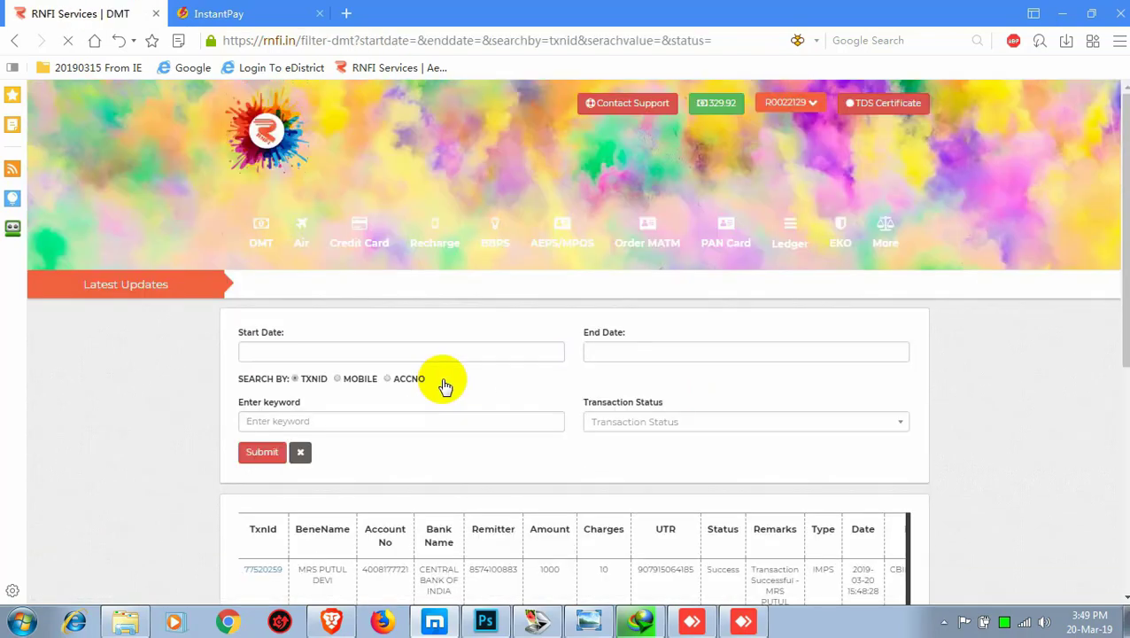
pyautogui.scroll(-1, 567, 497)
pyautogui.hscroll(2, 568, 503)
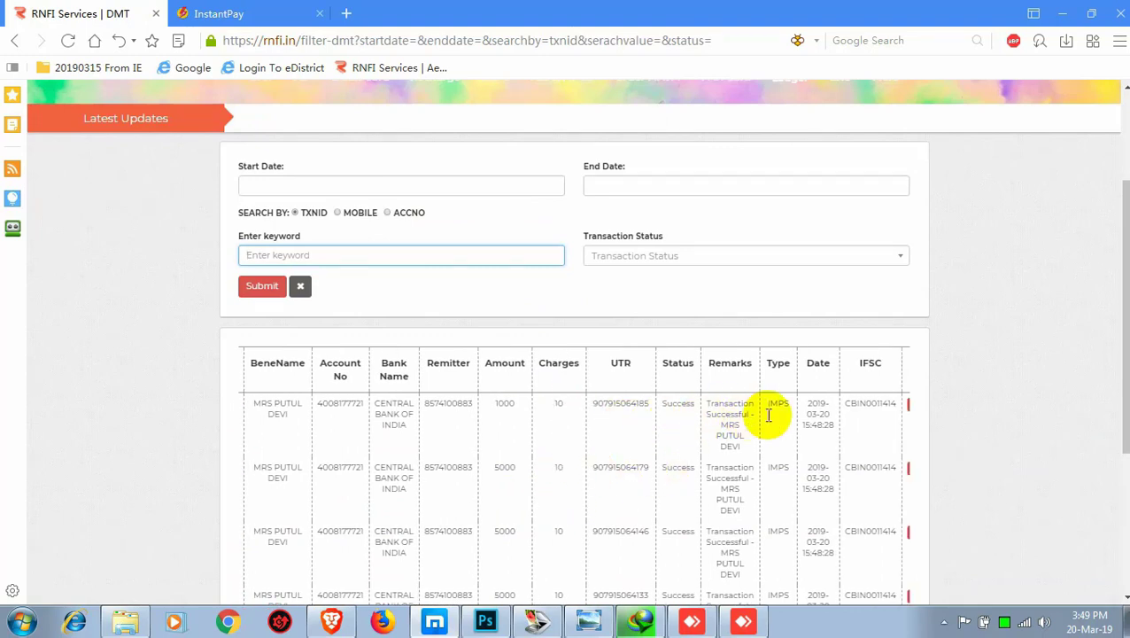
pyautogui.hscroll(2, 740, 468)
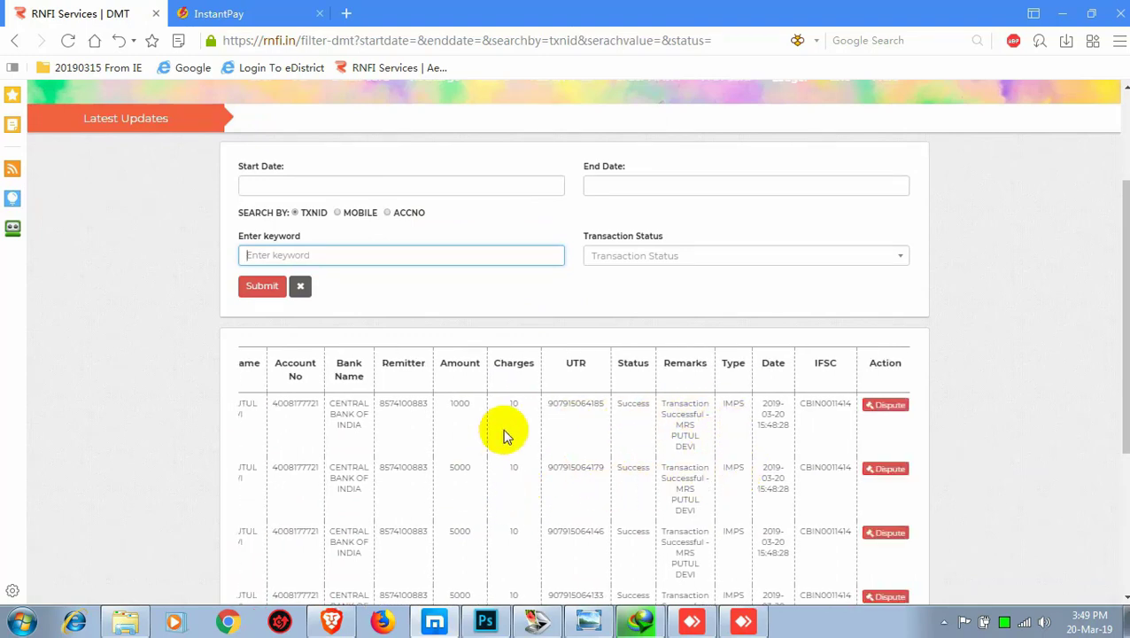
pyautogui.hscroll(1, 552, 469)
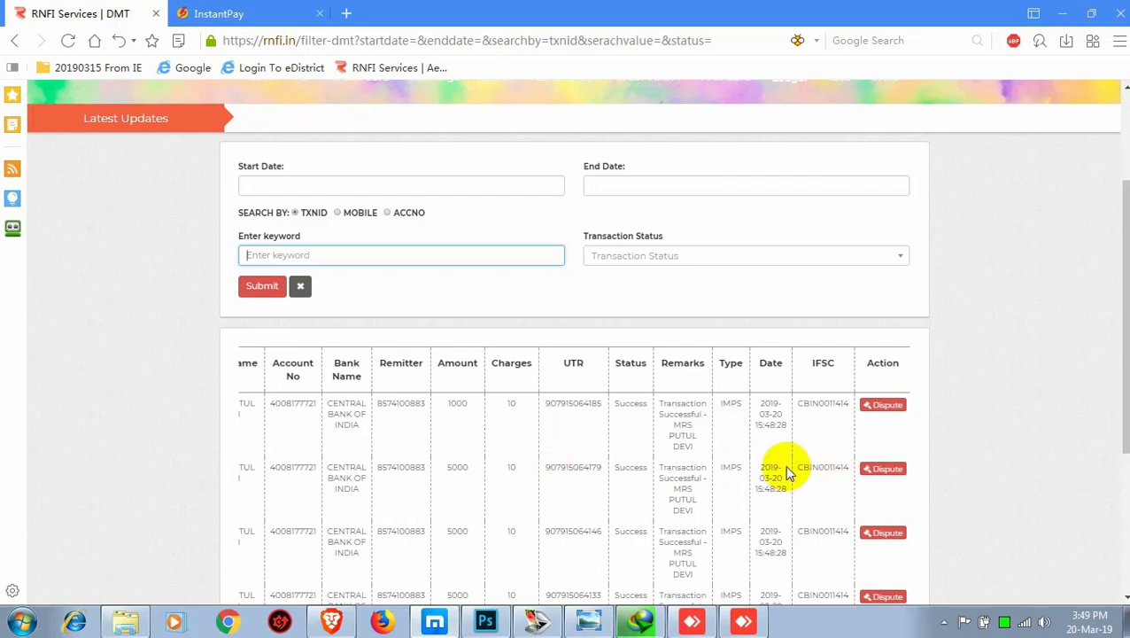
pyautogui.scroll(-3, 574, 354)
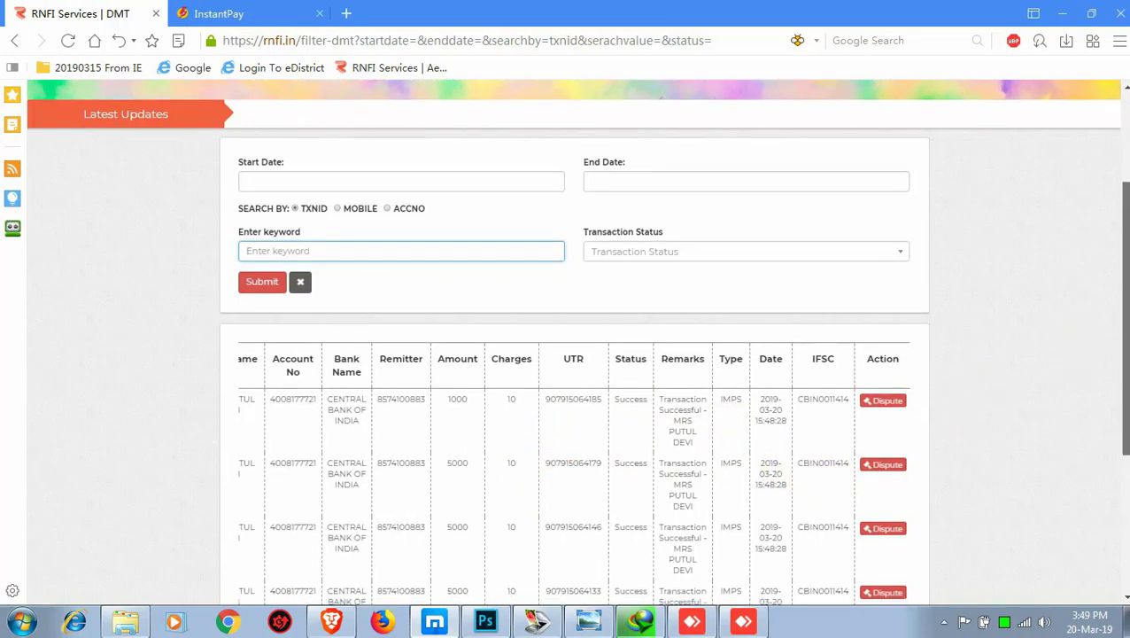